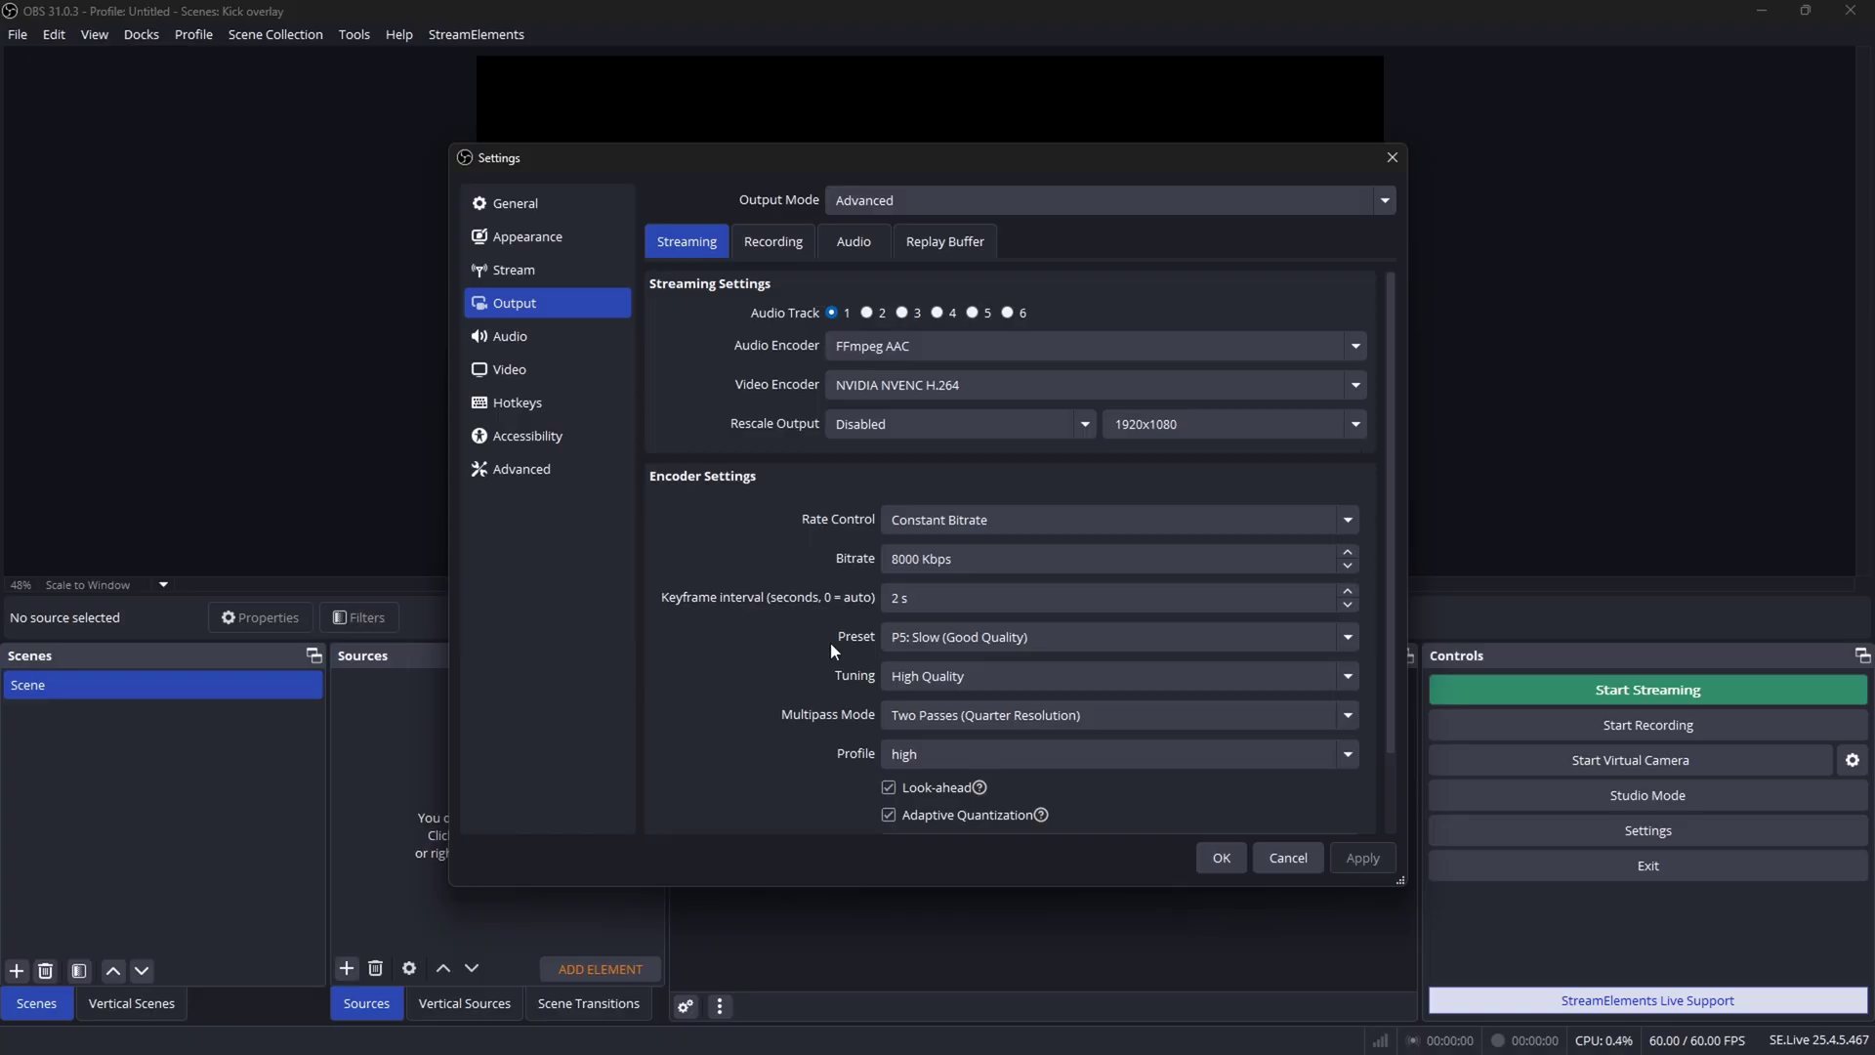
Keep the NVENC preset at P5: Slow (Good Quality) and multipass at quarter-resolution two-pass.
click(971, 641)
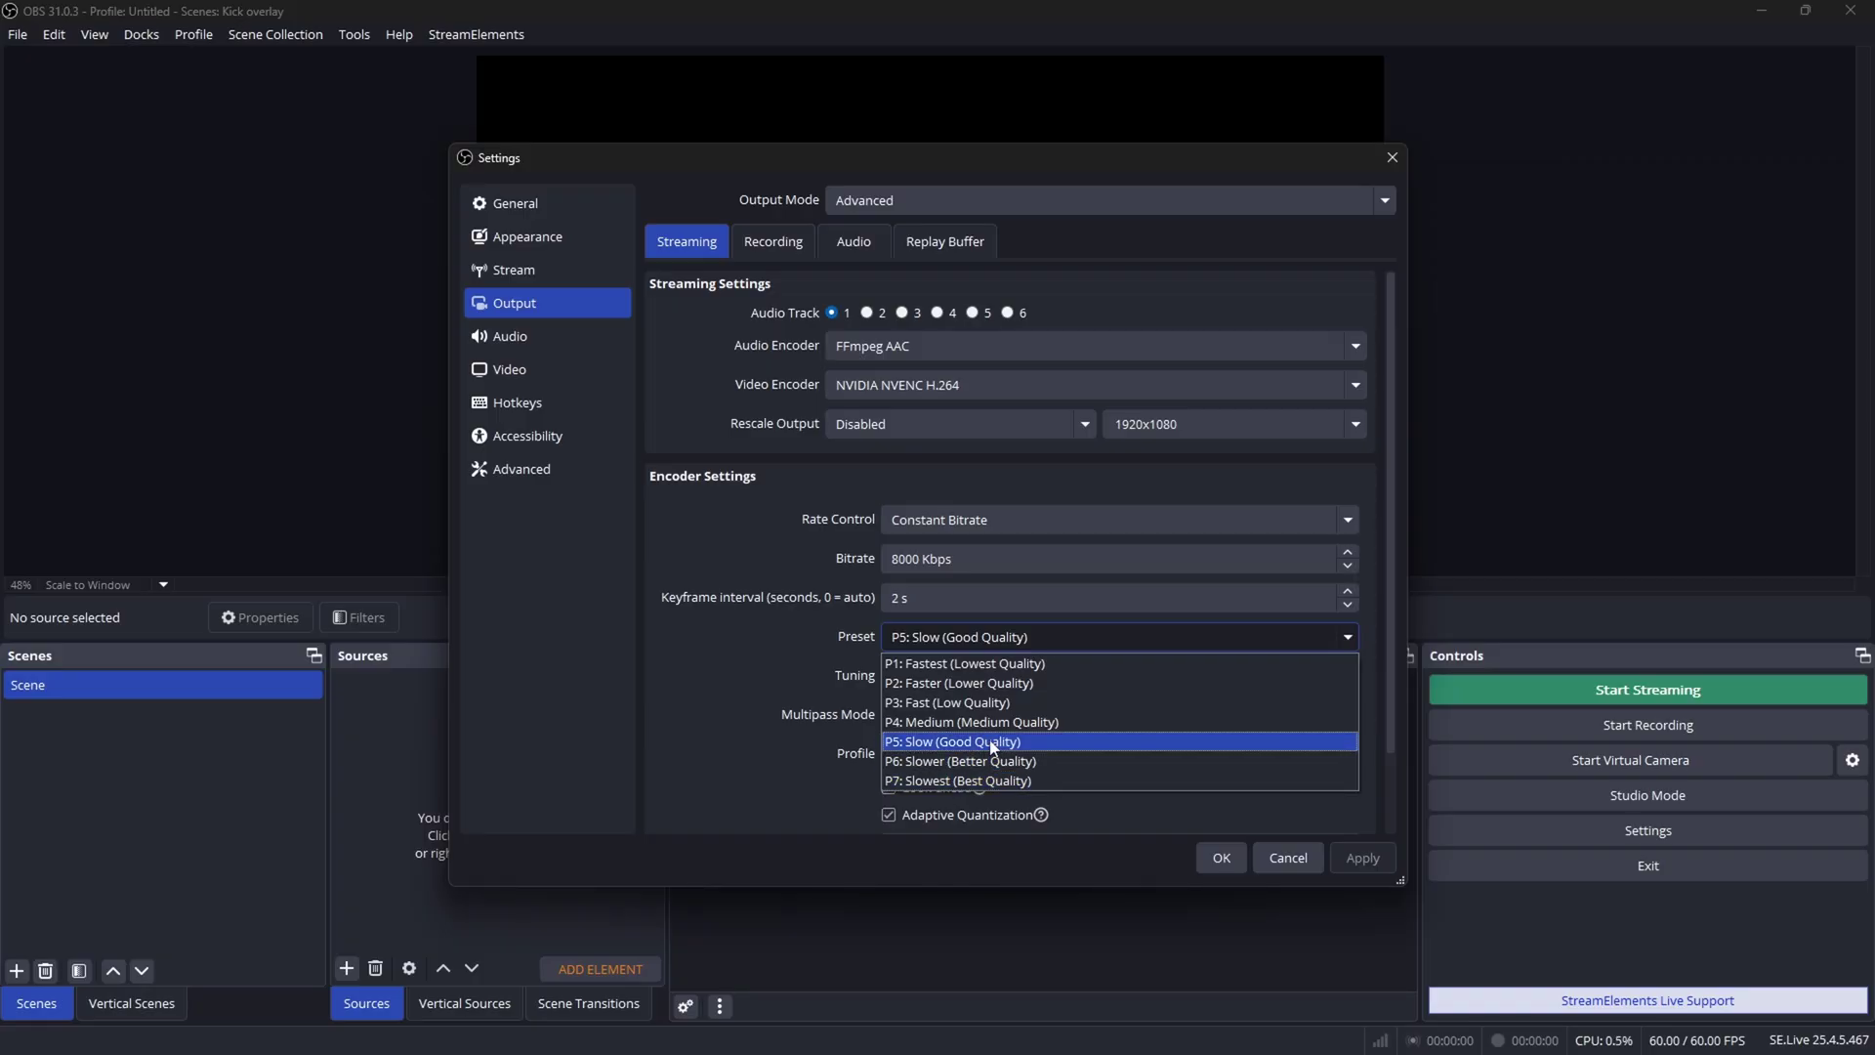
click(762, 632)
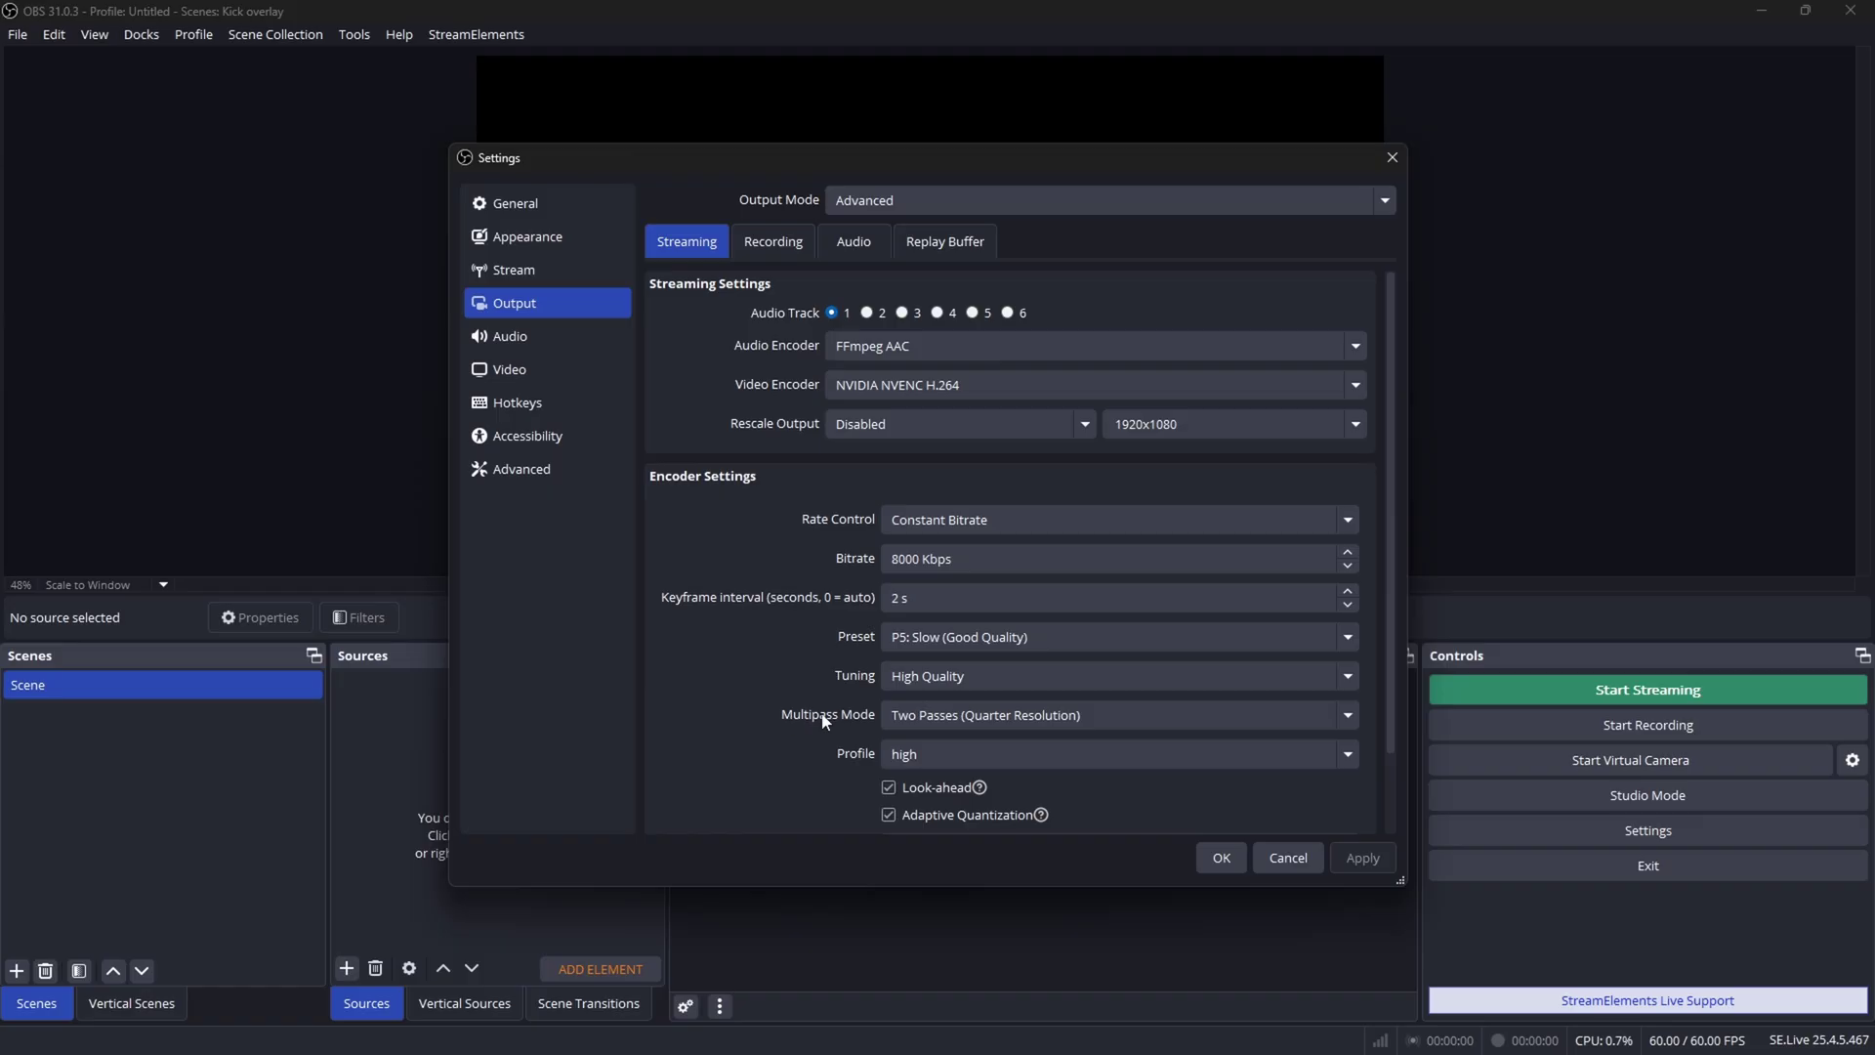
click(902, 723)
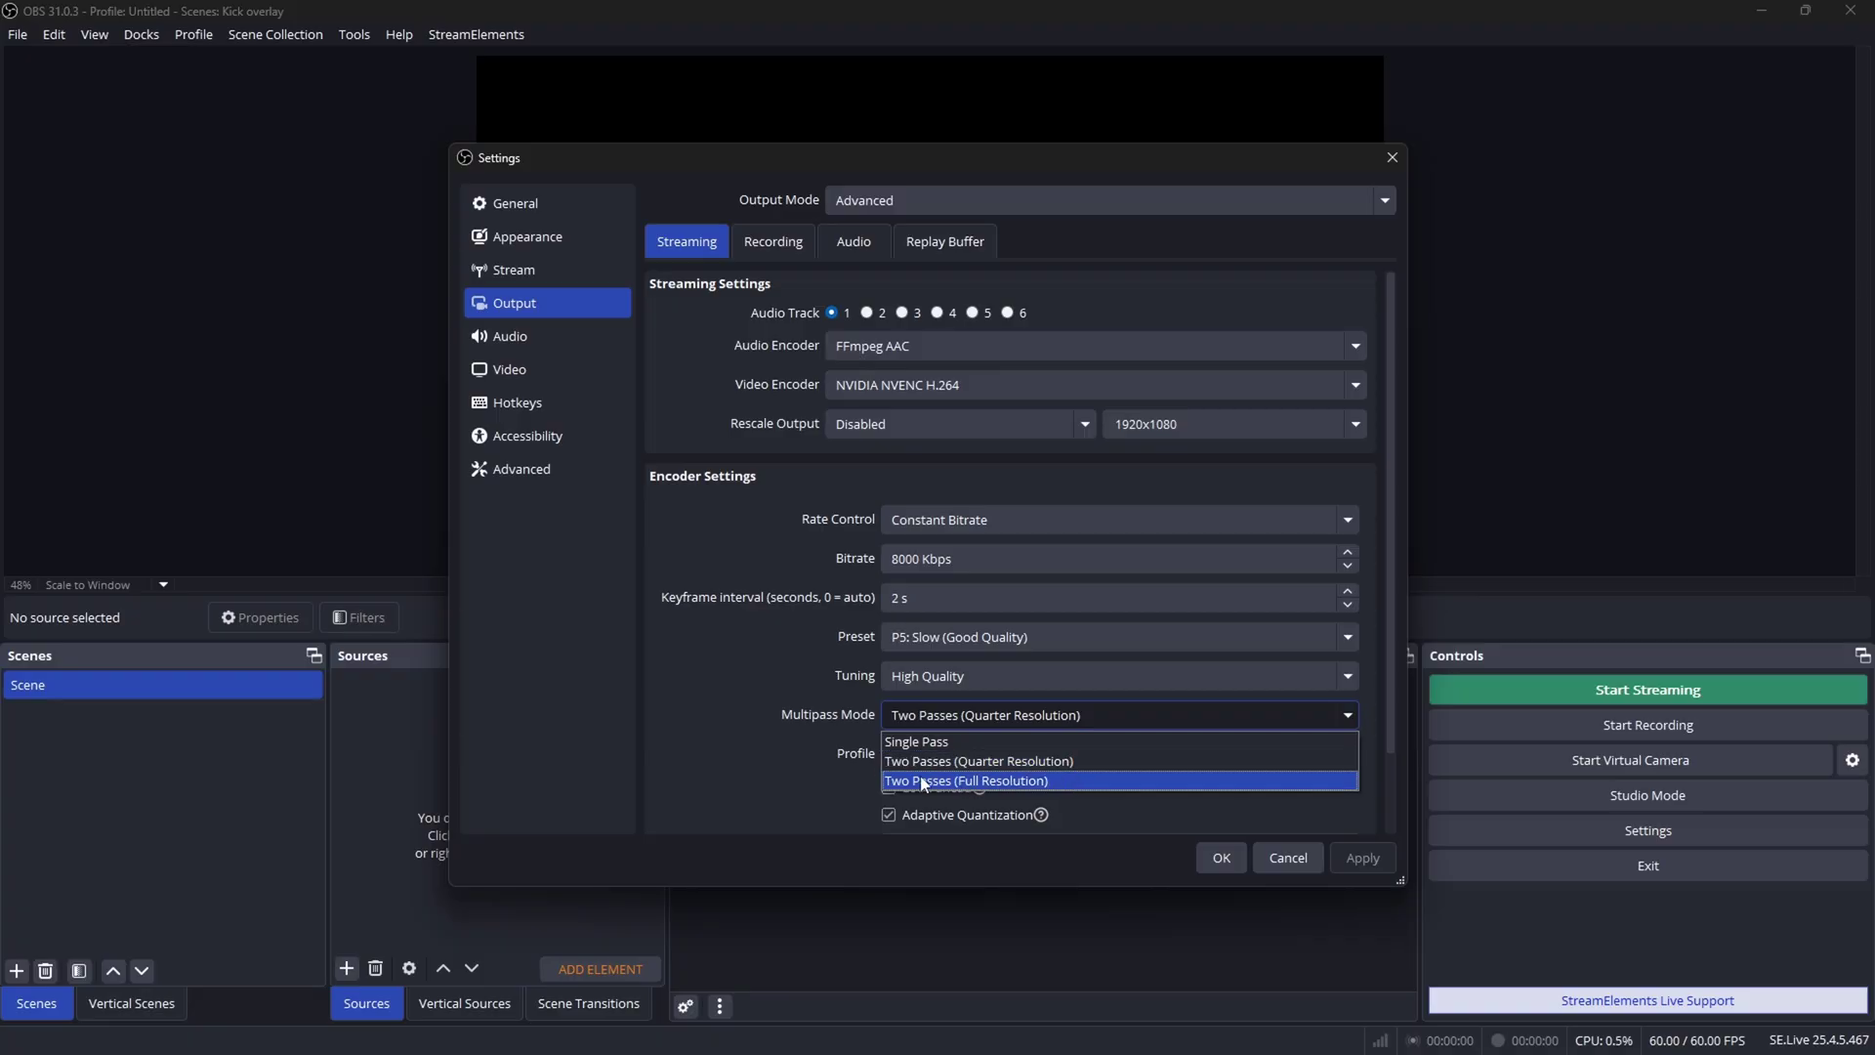
click(742, 688)
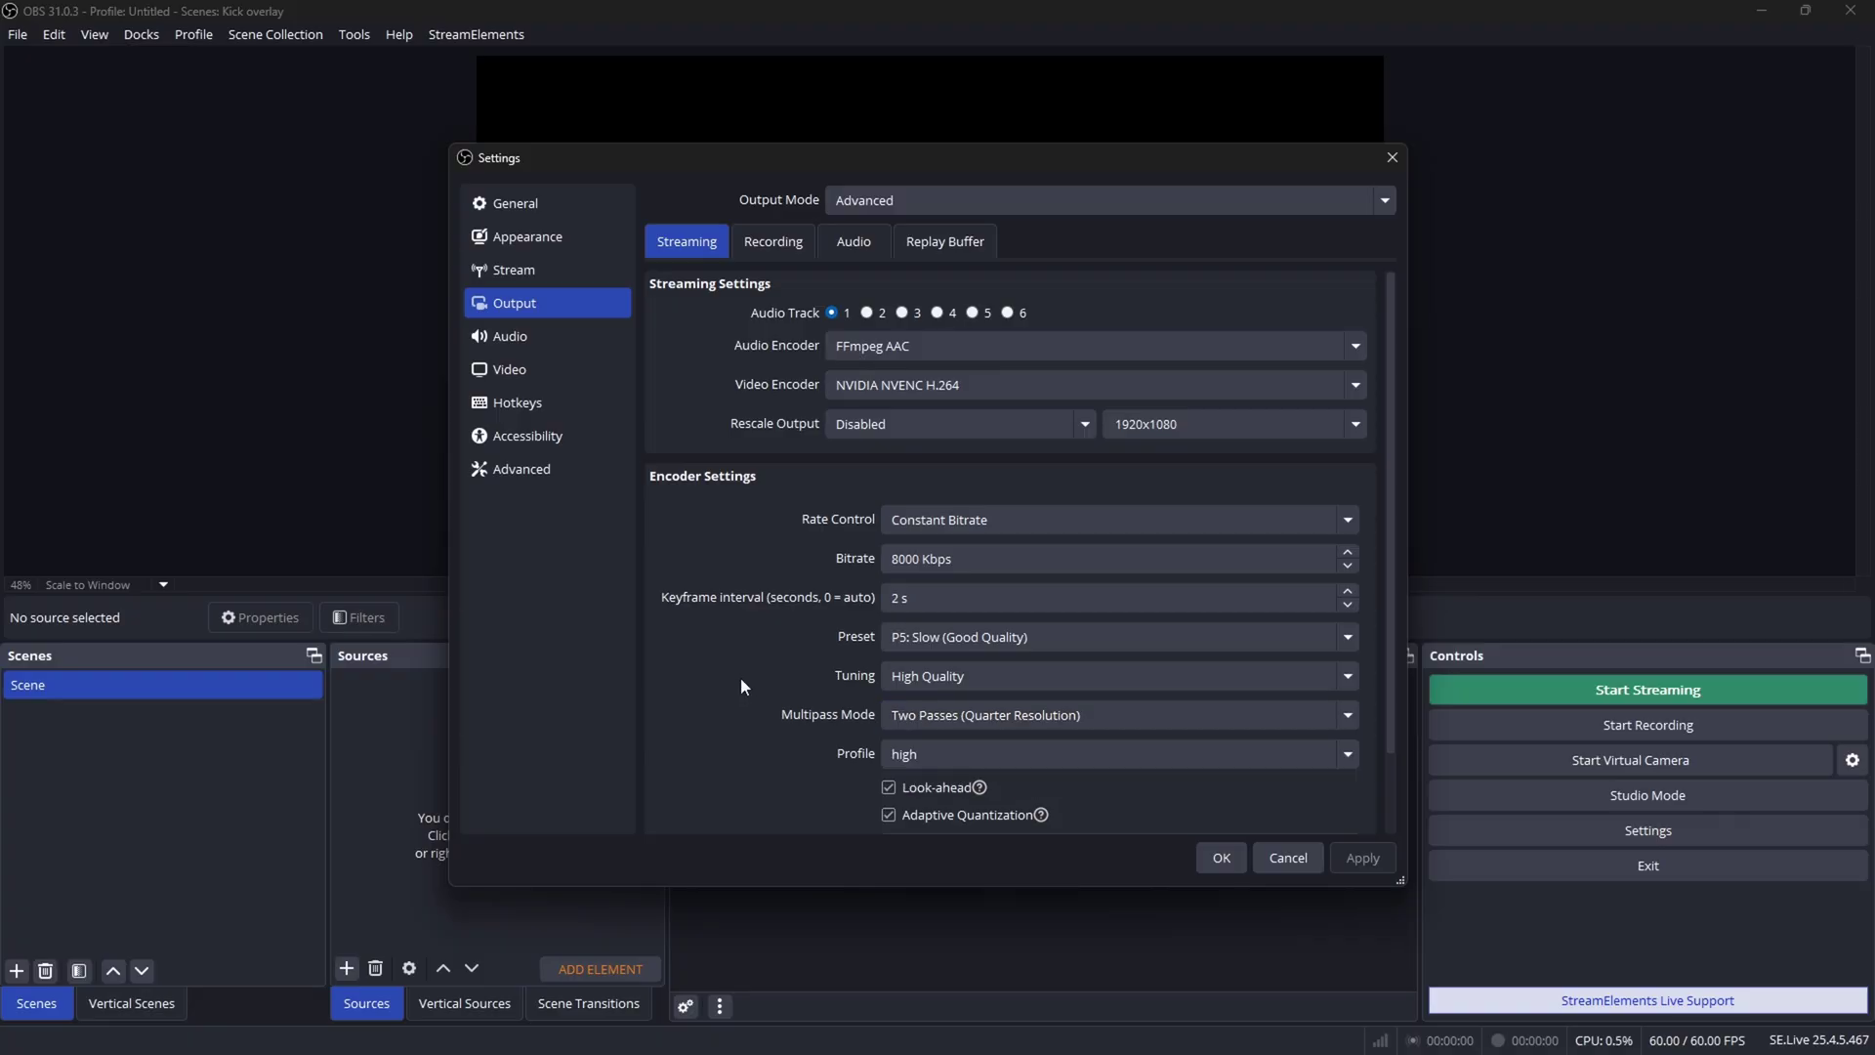
Turn Look-ahead off with adaptive quantization left on, then go to the Audio settings.
scroll(765, 703, down, 1)
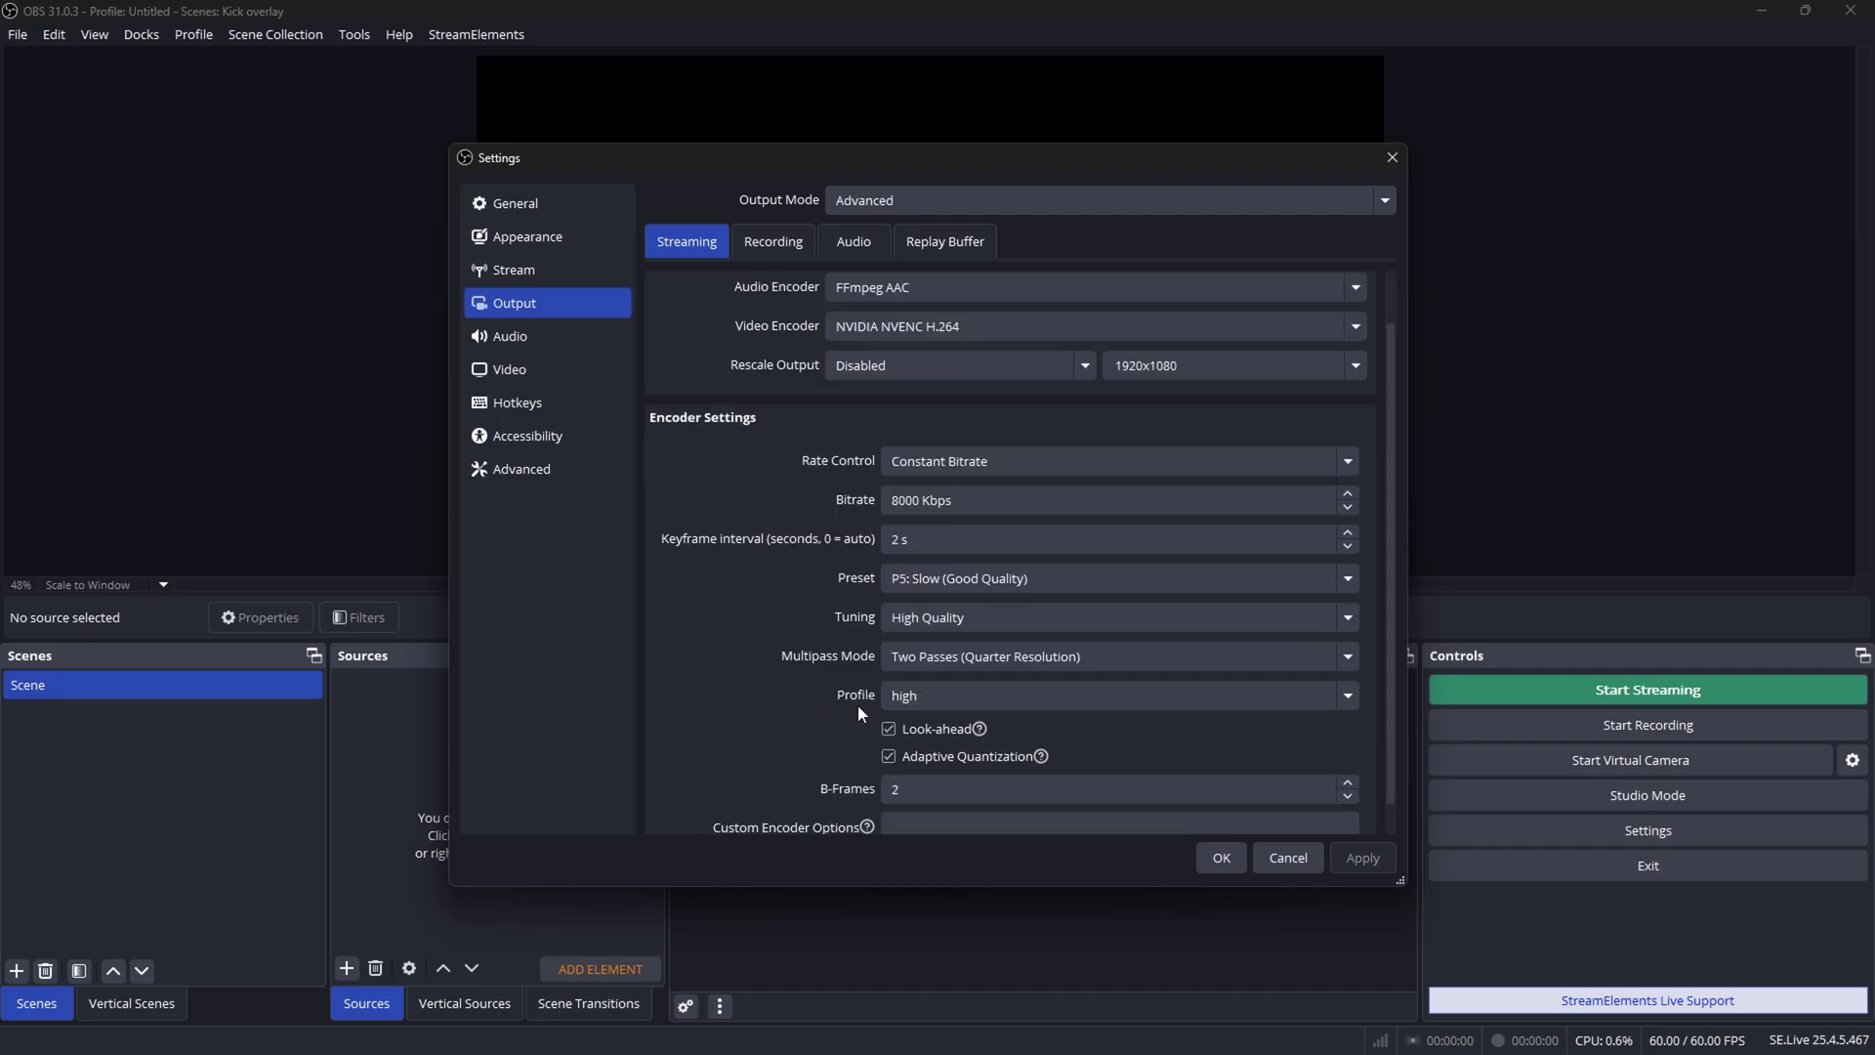
scroll(823, 731, down, 1)
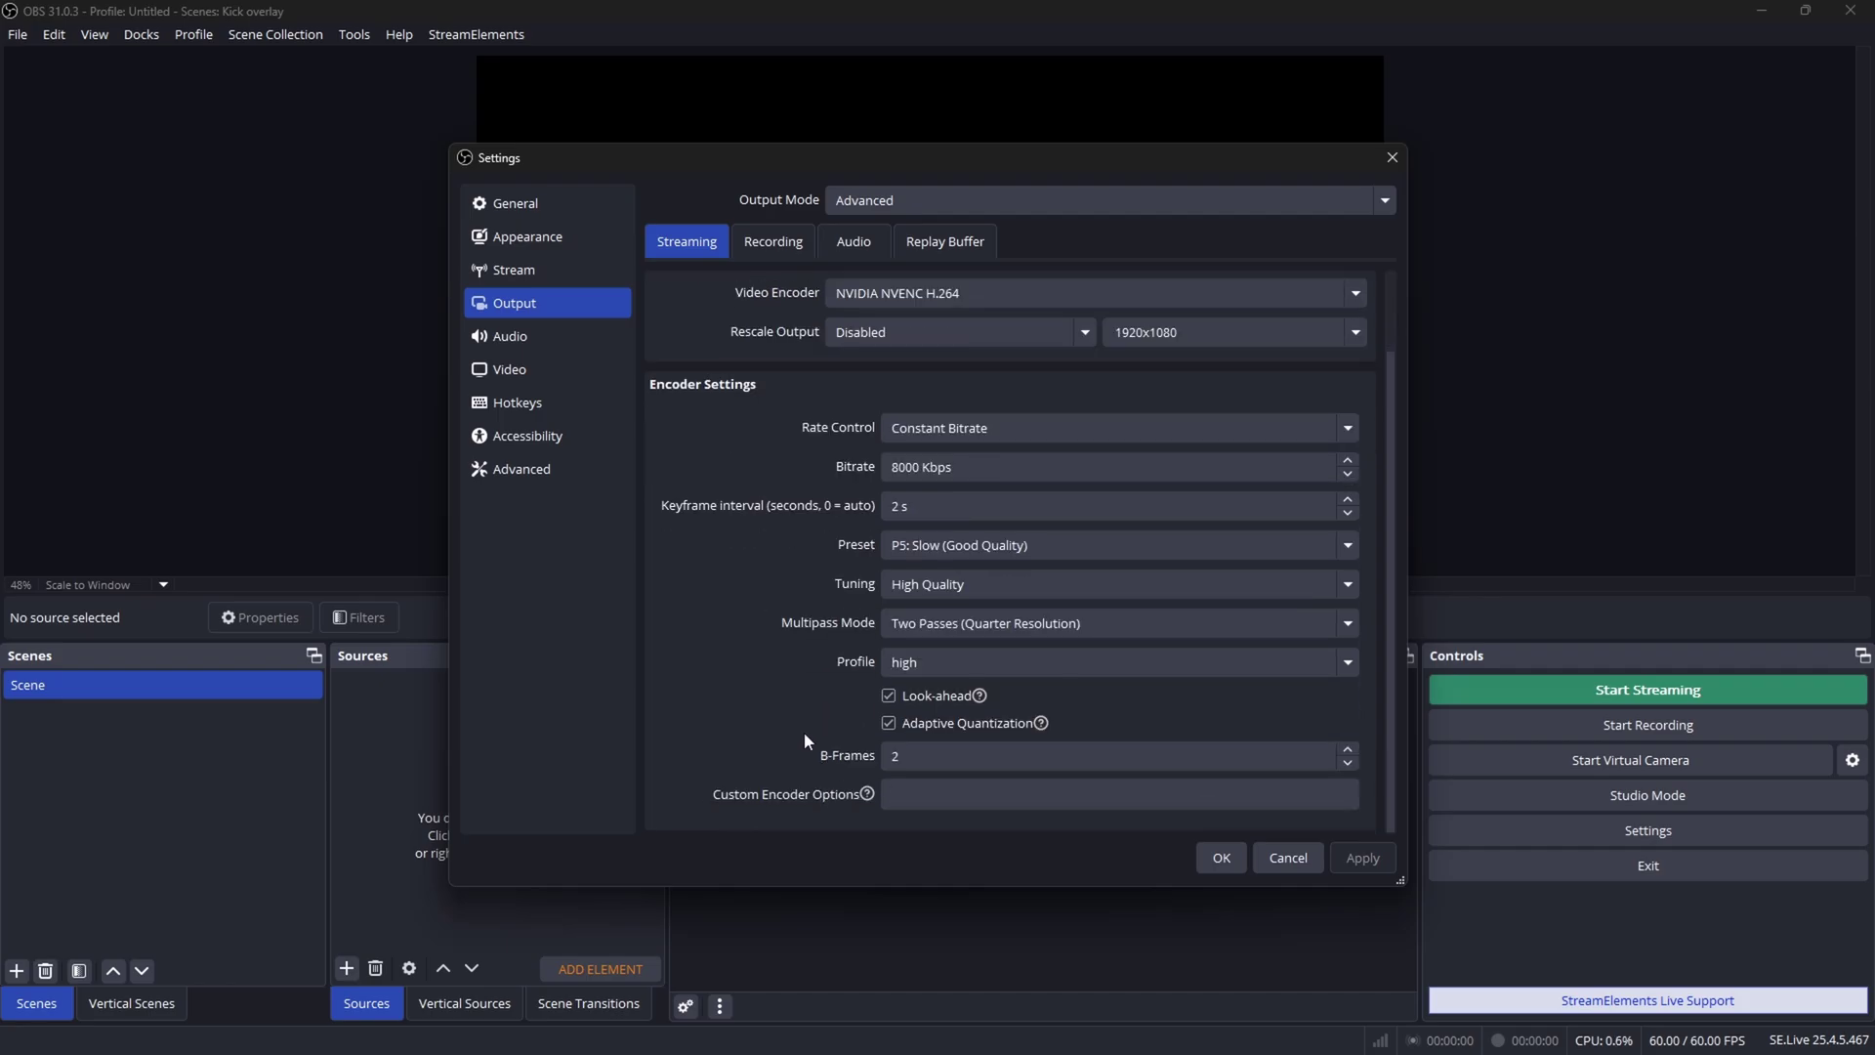
click(889, 698)
click(1025, 731)
click(1013, 725)
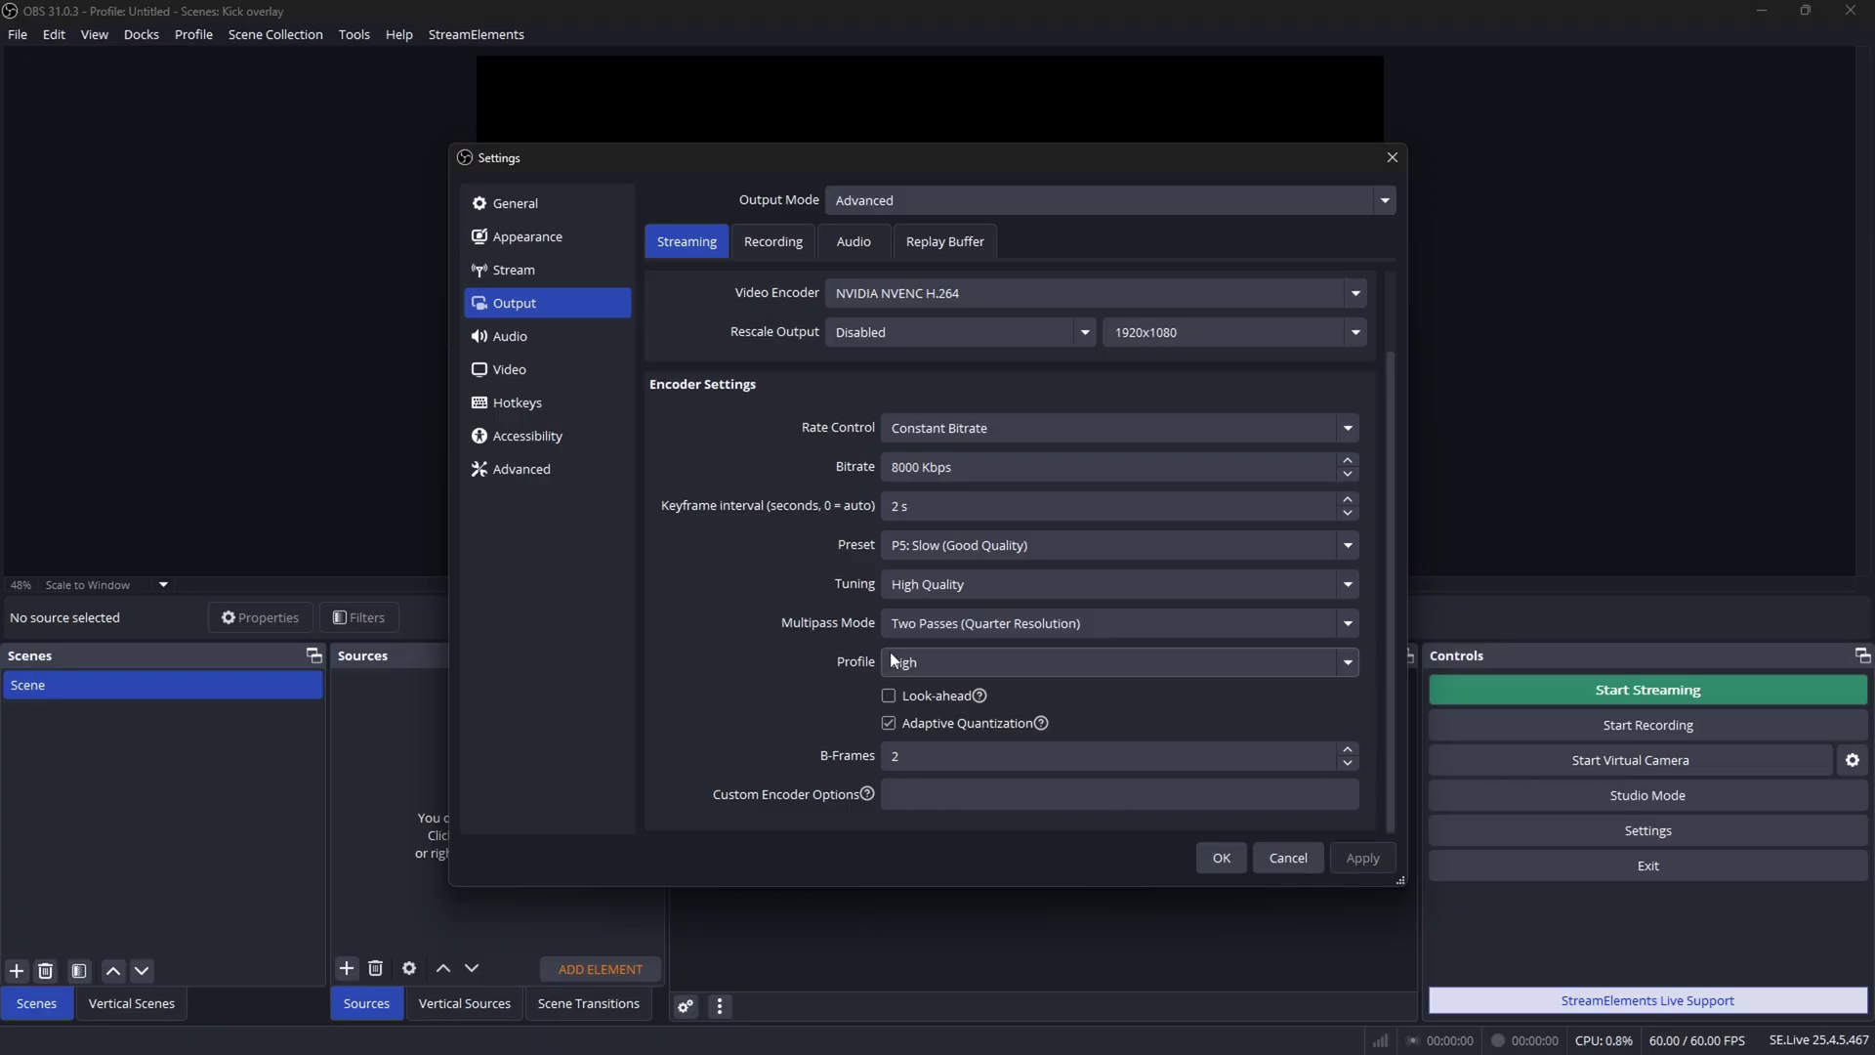
click(587, 348)
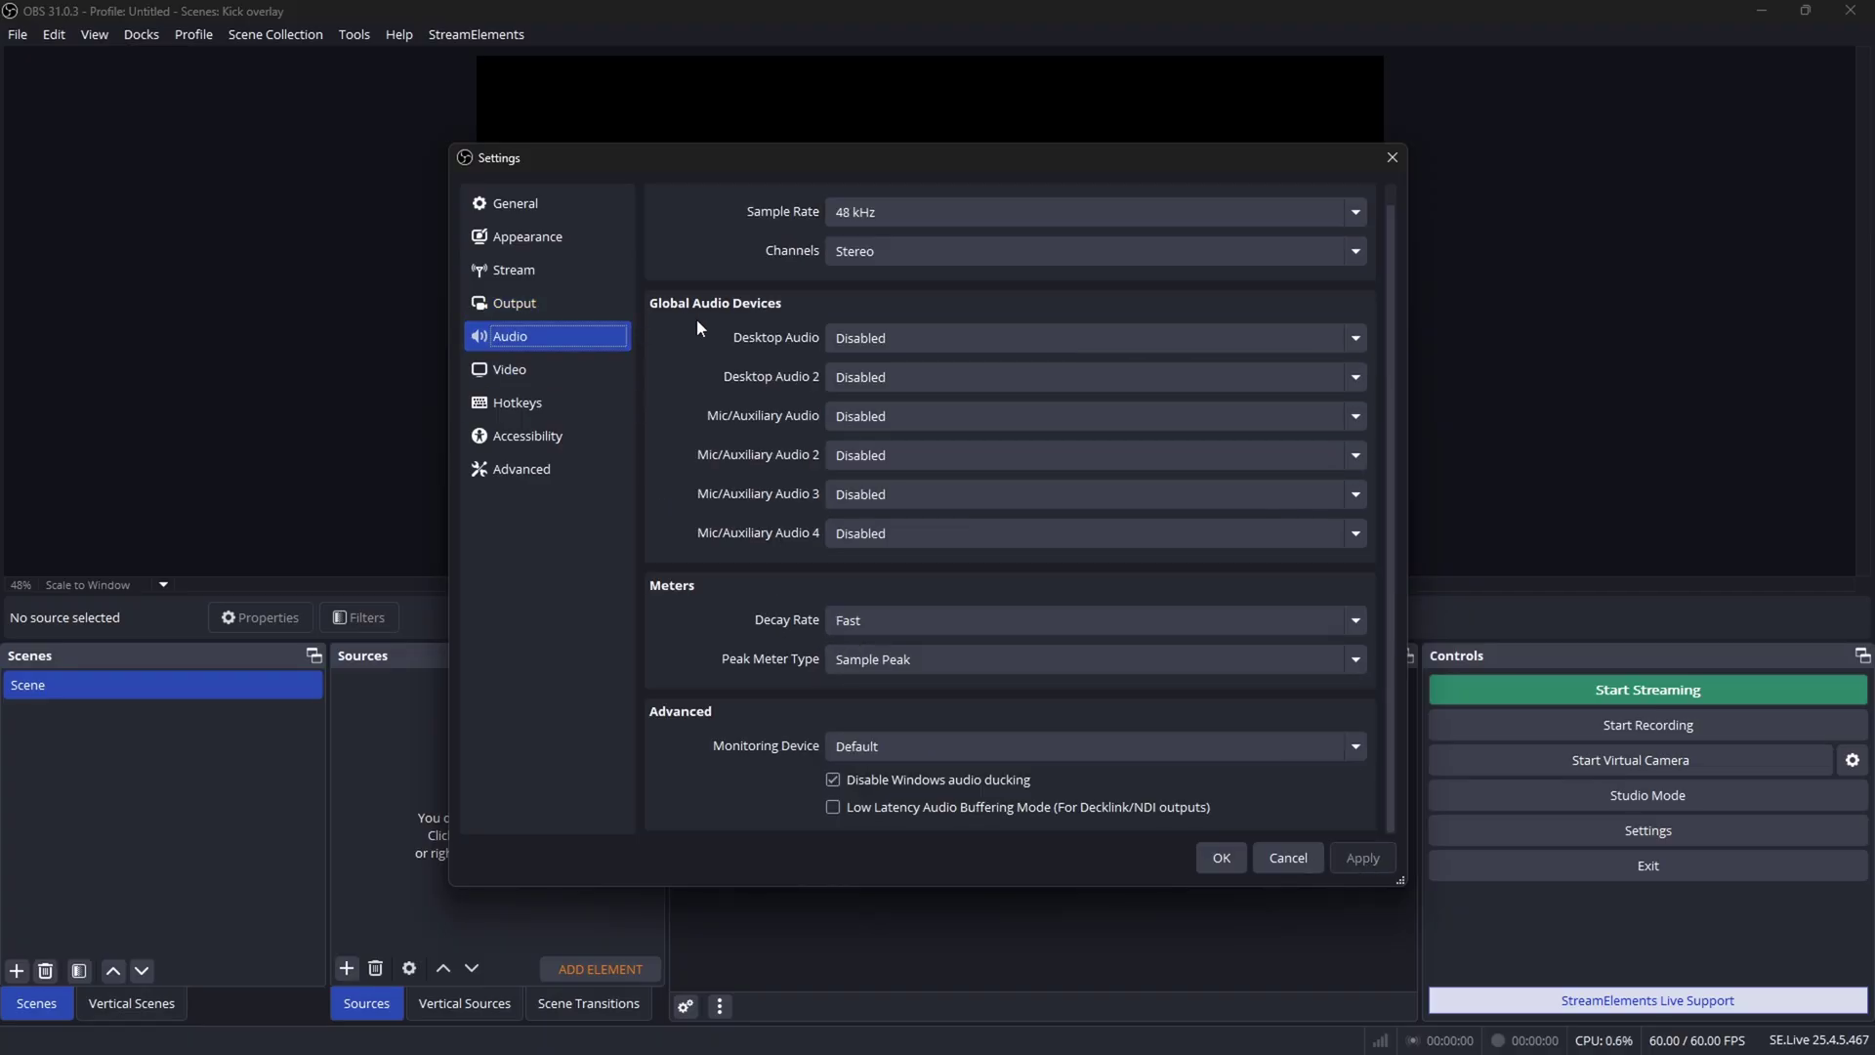
Confirm the Sample Rate dropdown stays at 48 kHz.
click(890, 212)
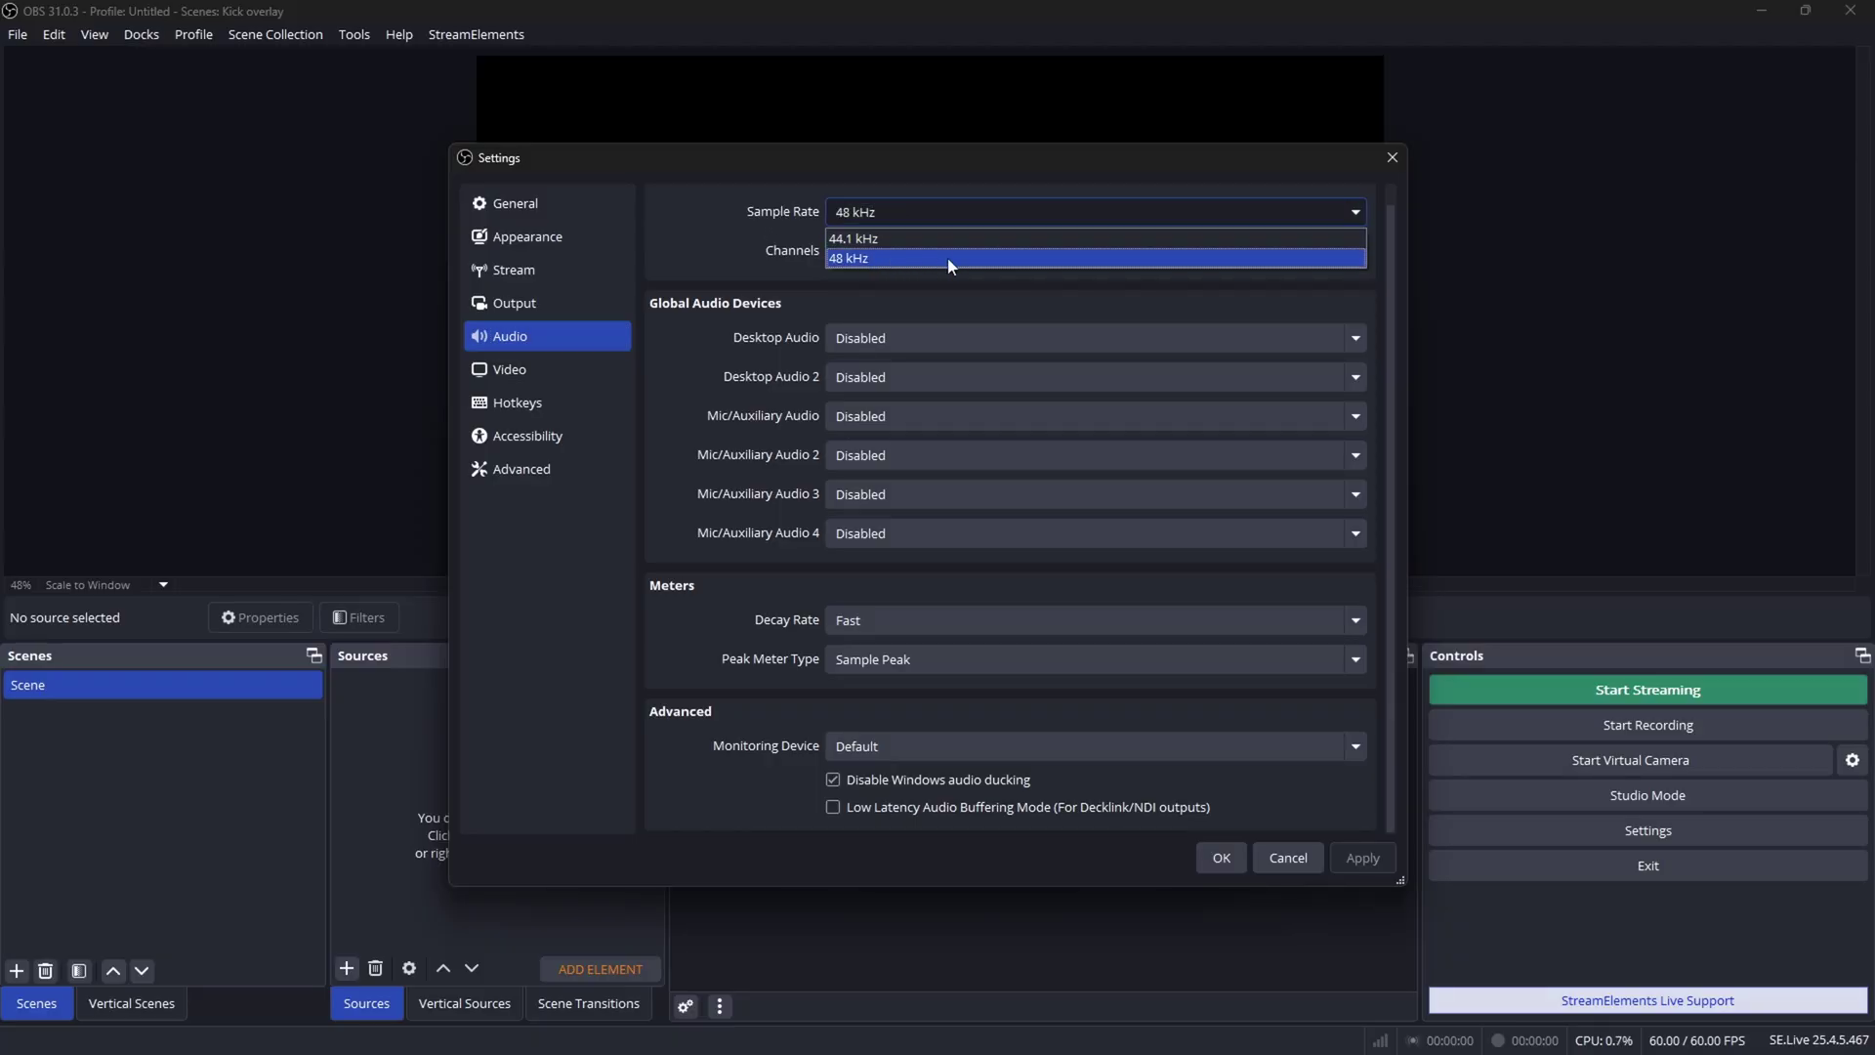
click(865, 256)
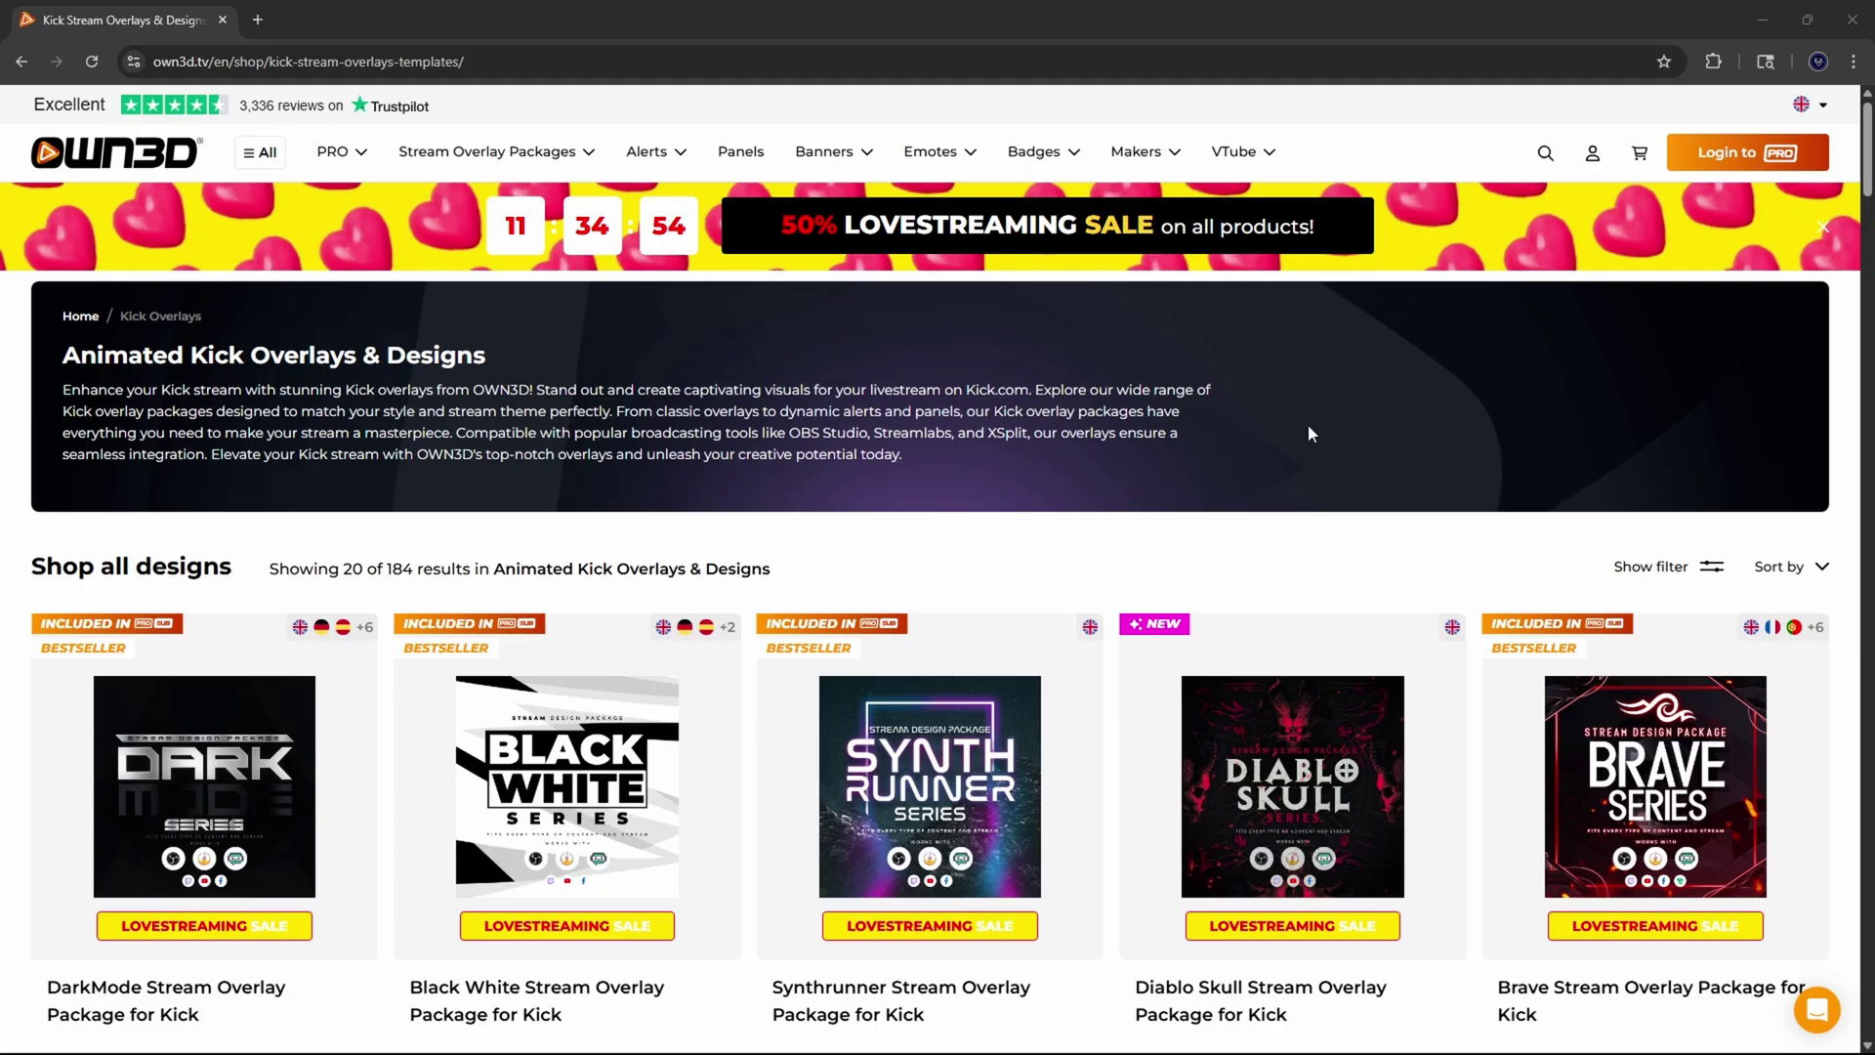
Go from the OWN3D home page to own3d.pro and choose 'Join for free'.
click(100, 148)
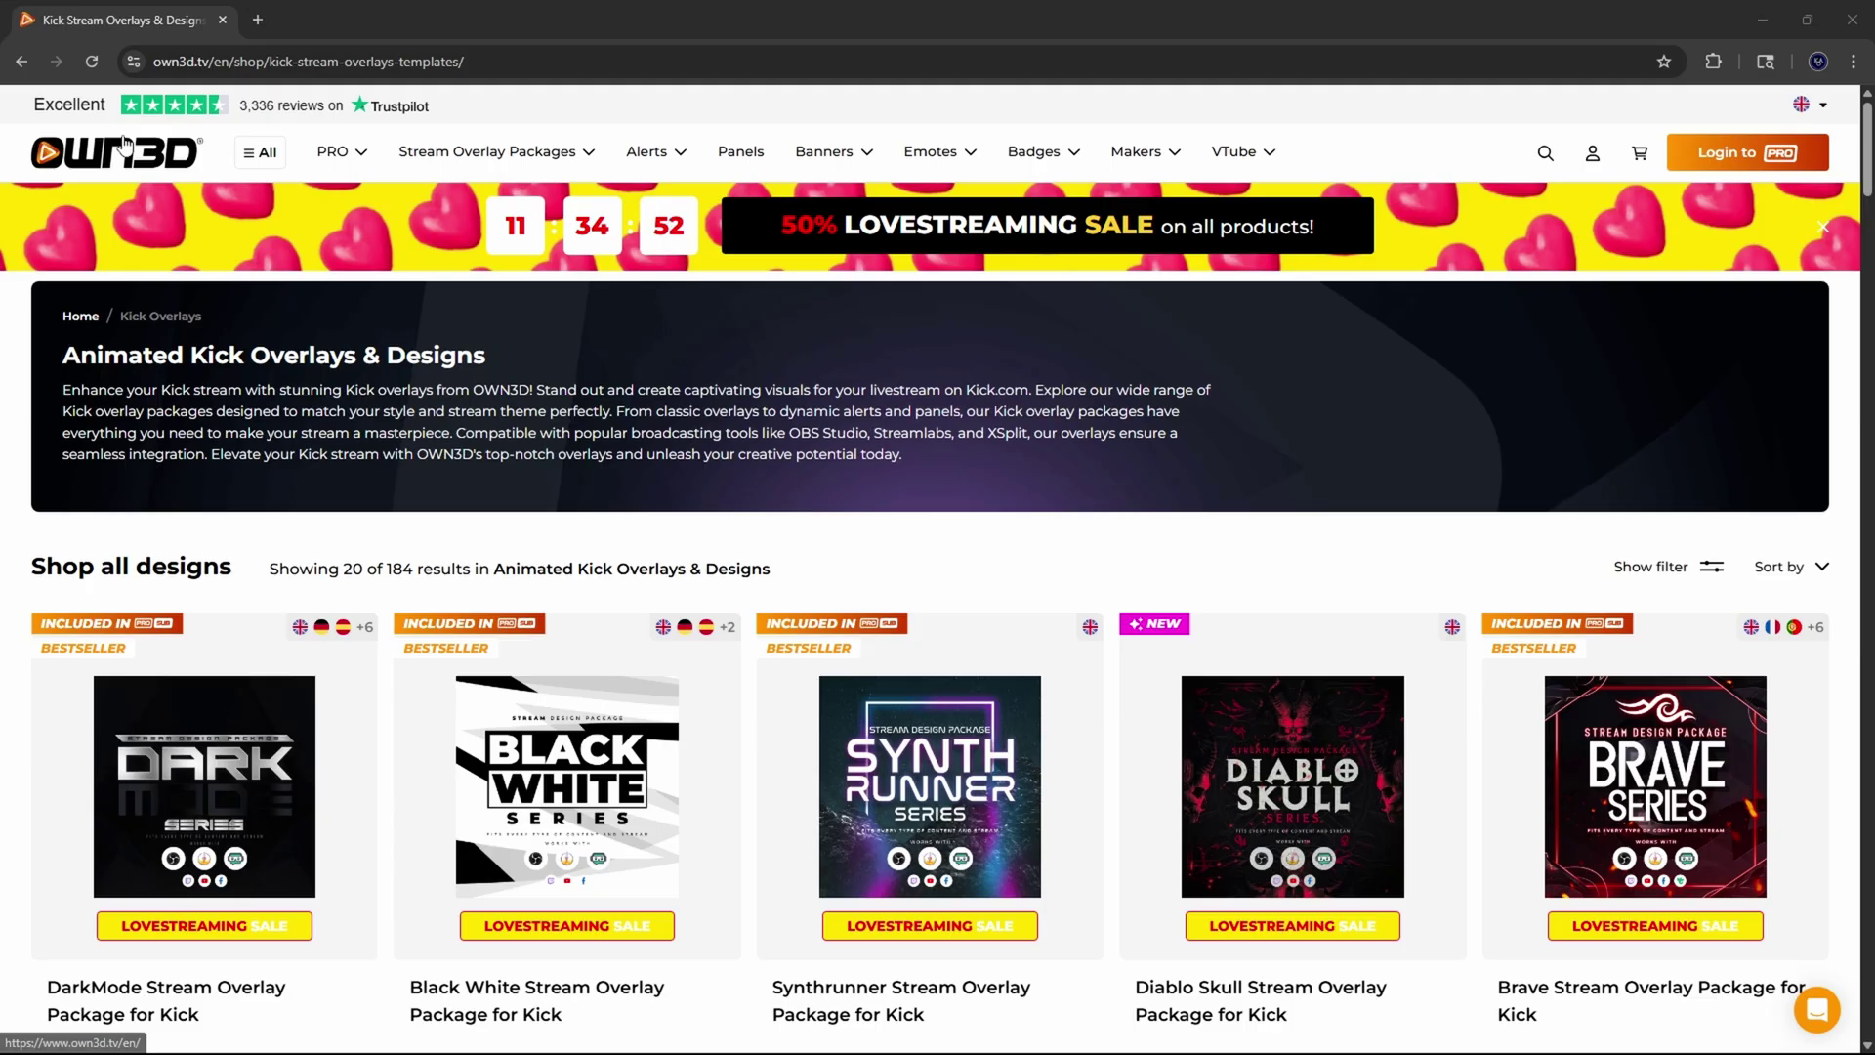
click(1165, 380)
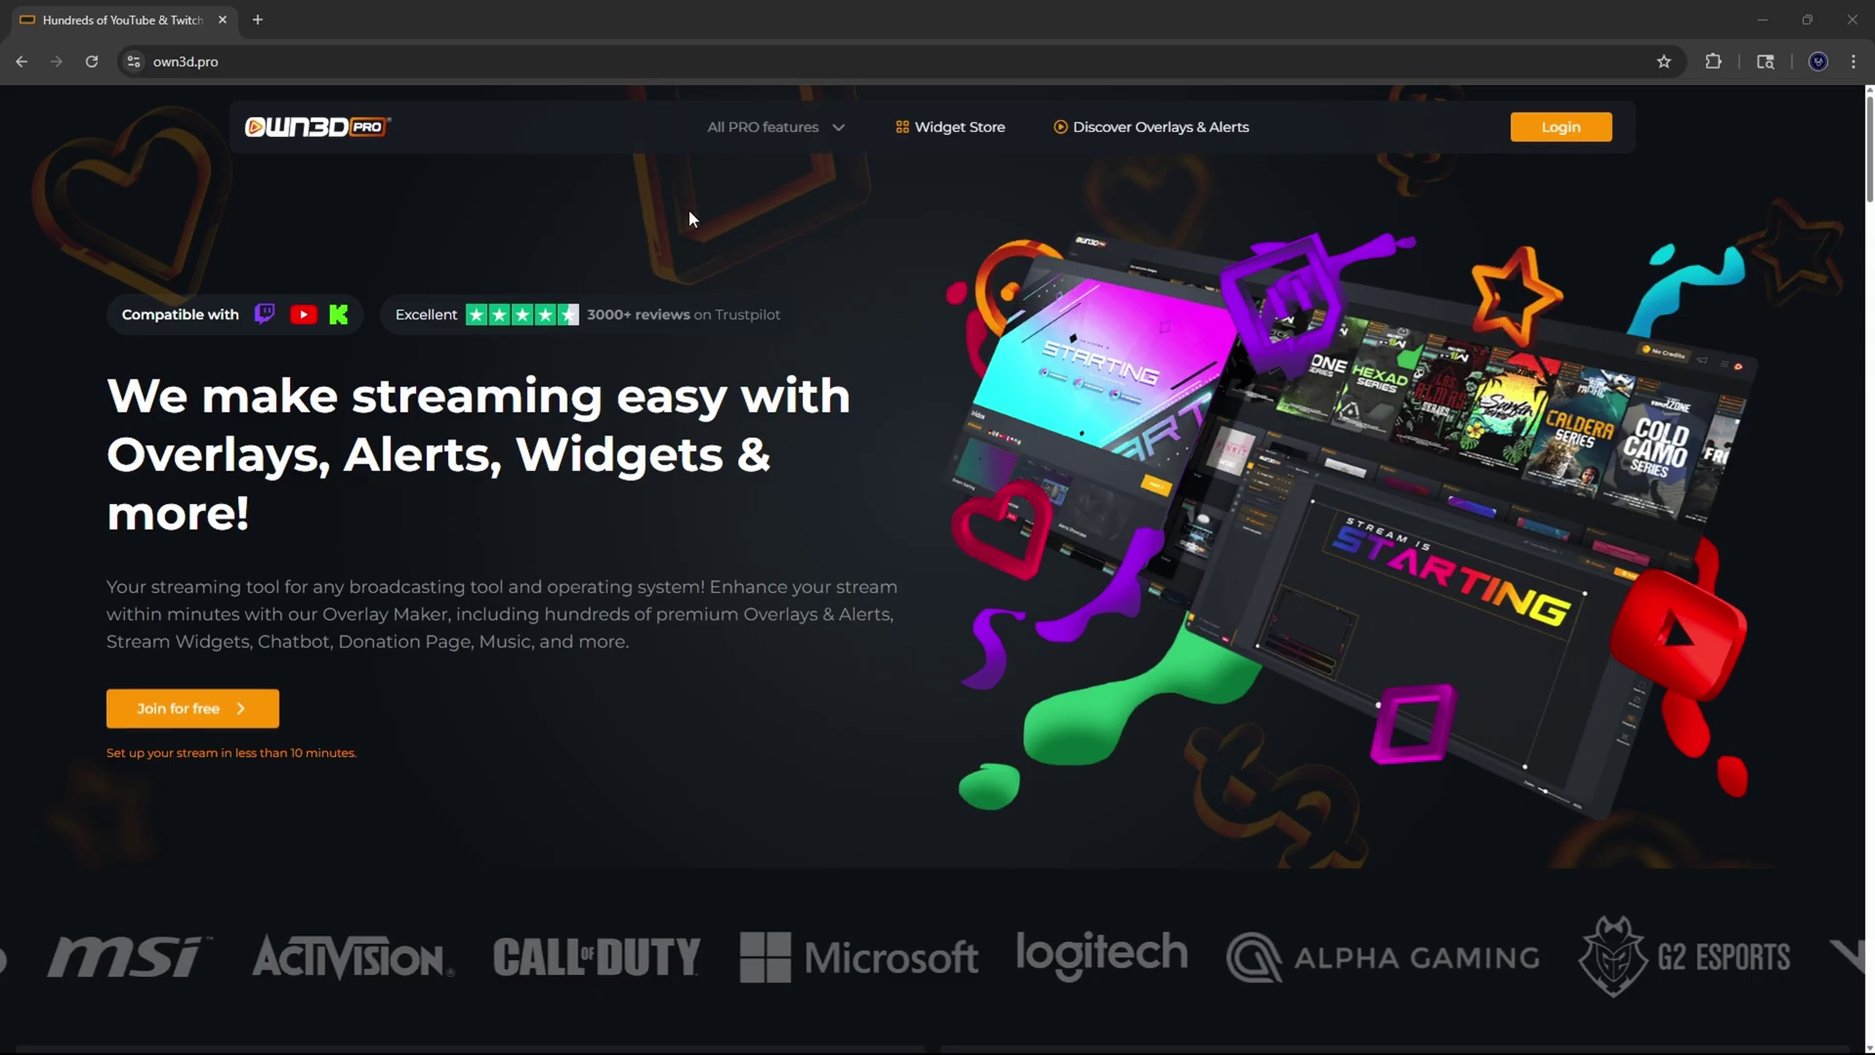
click(174, 709)
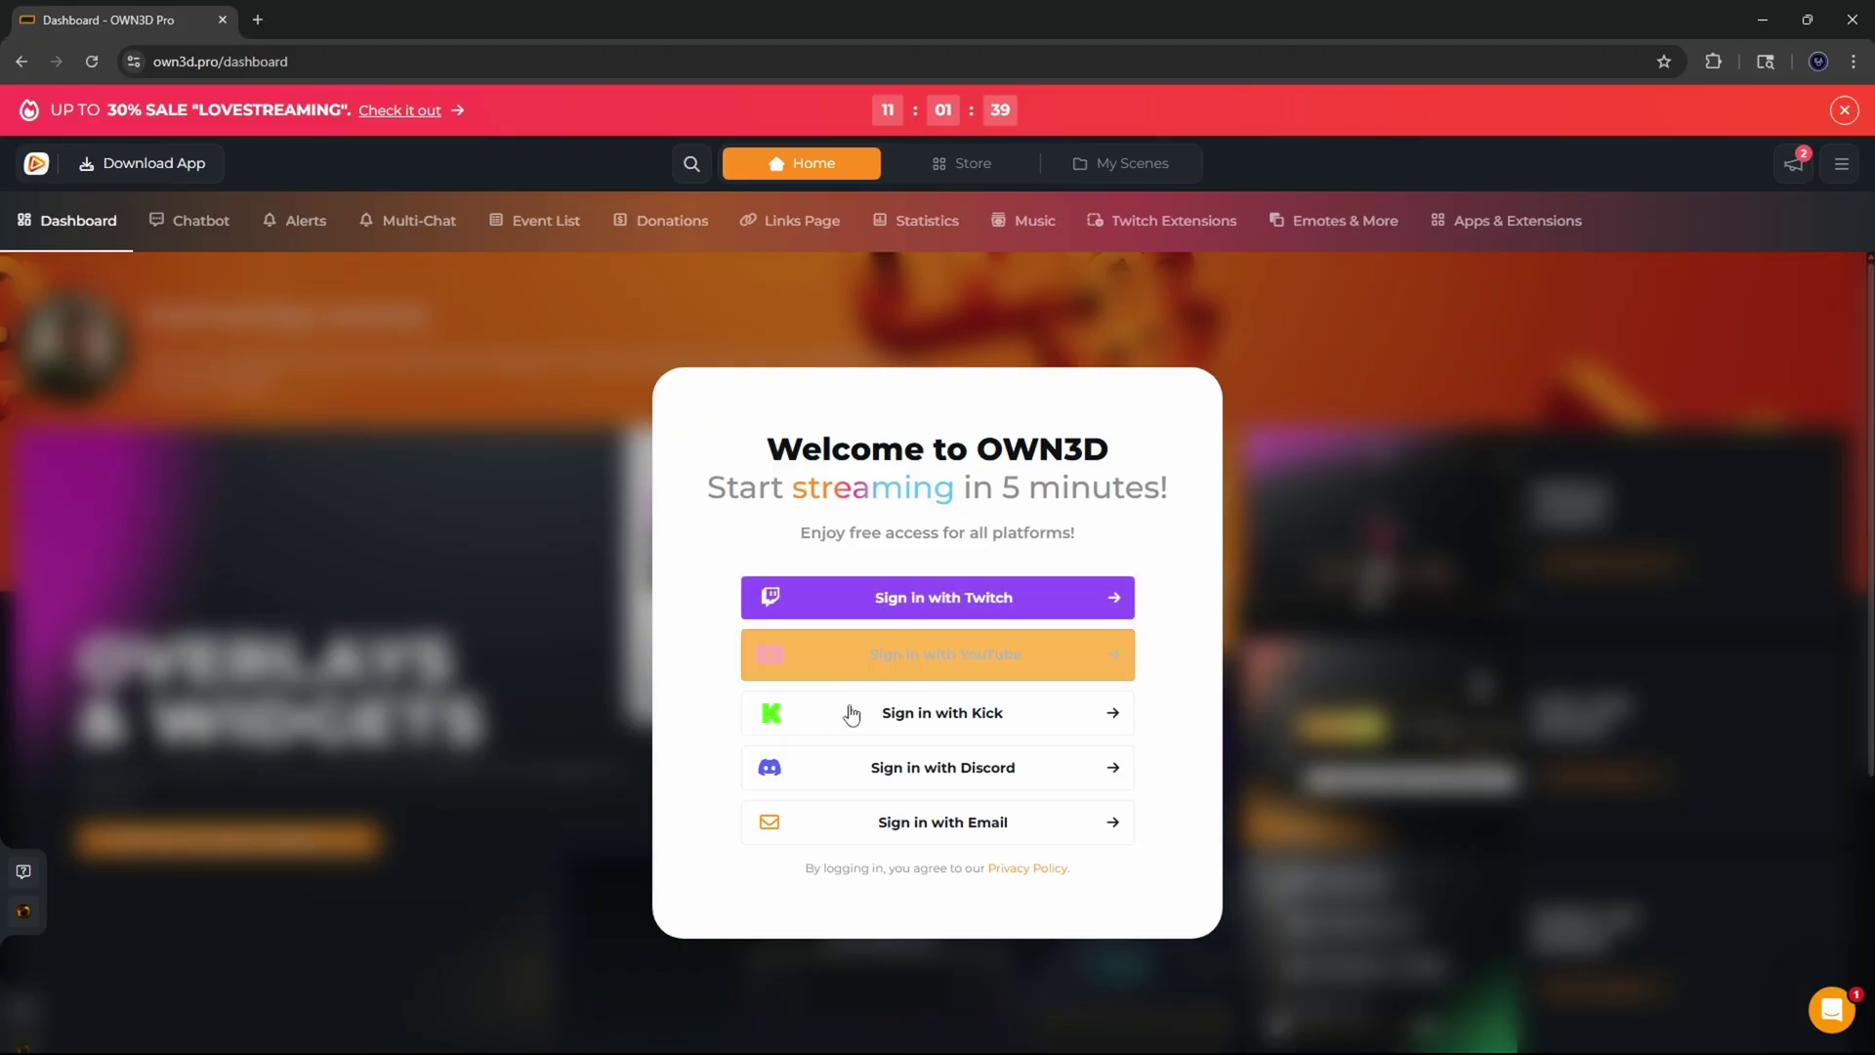
Sign in with Kick, allow access, and scroll the dashboard to My Recent Scenes.
click(1090, 720)
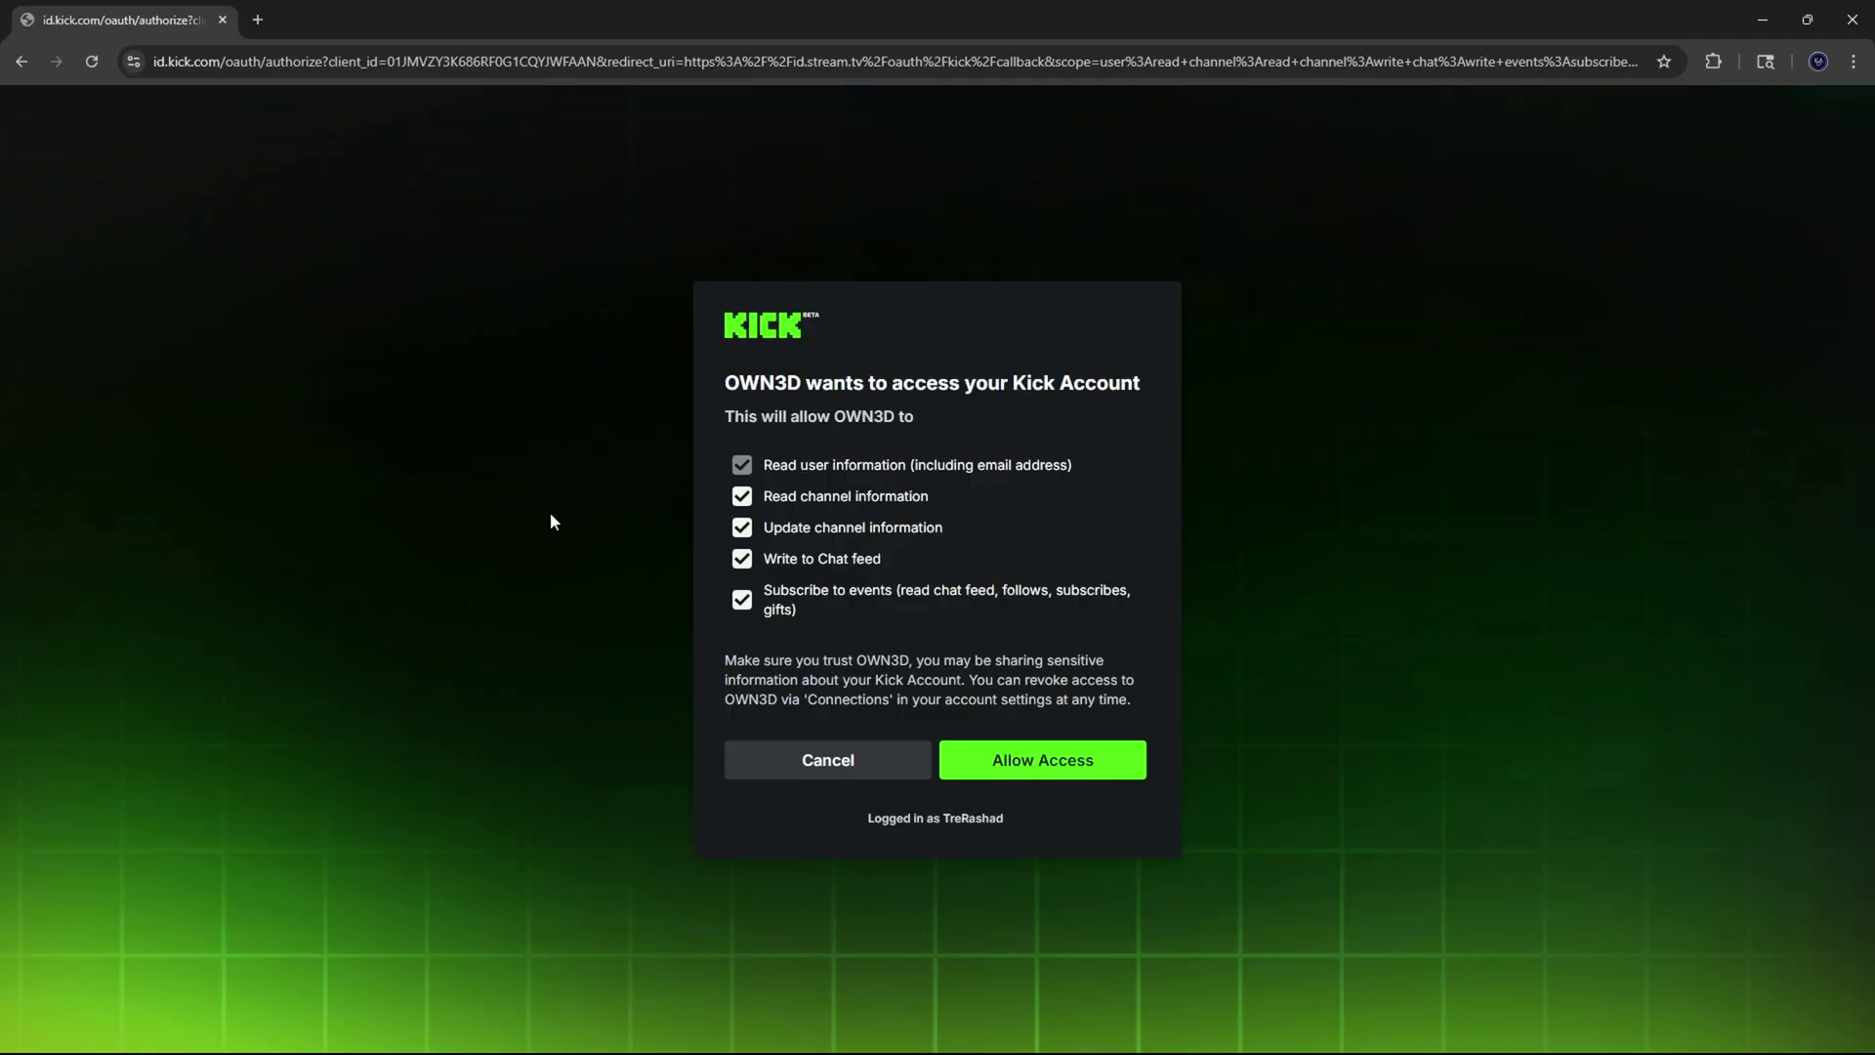
click(1107, 759)
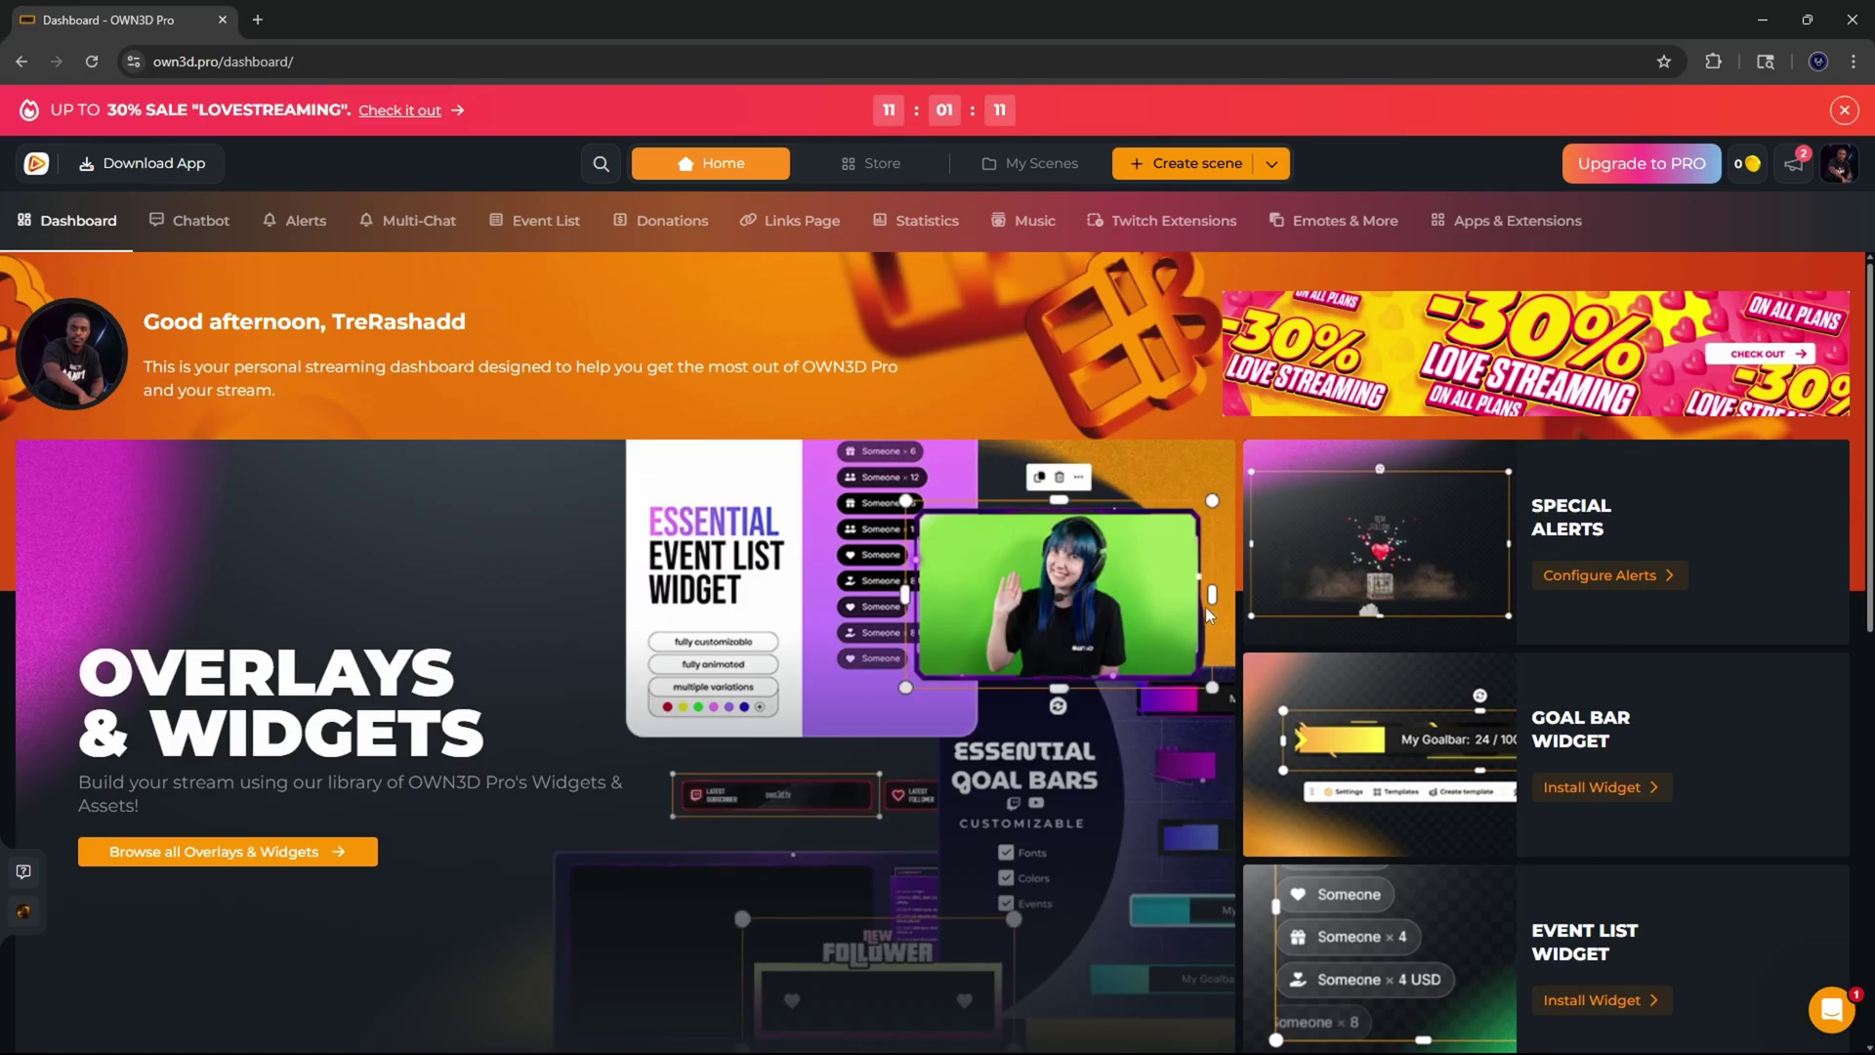
scroll(1549, 449, down, 6)
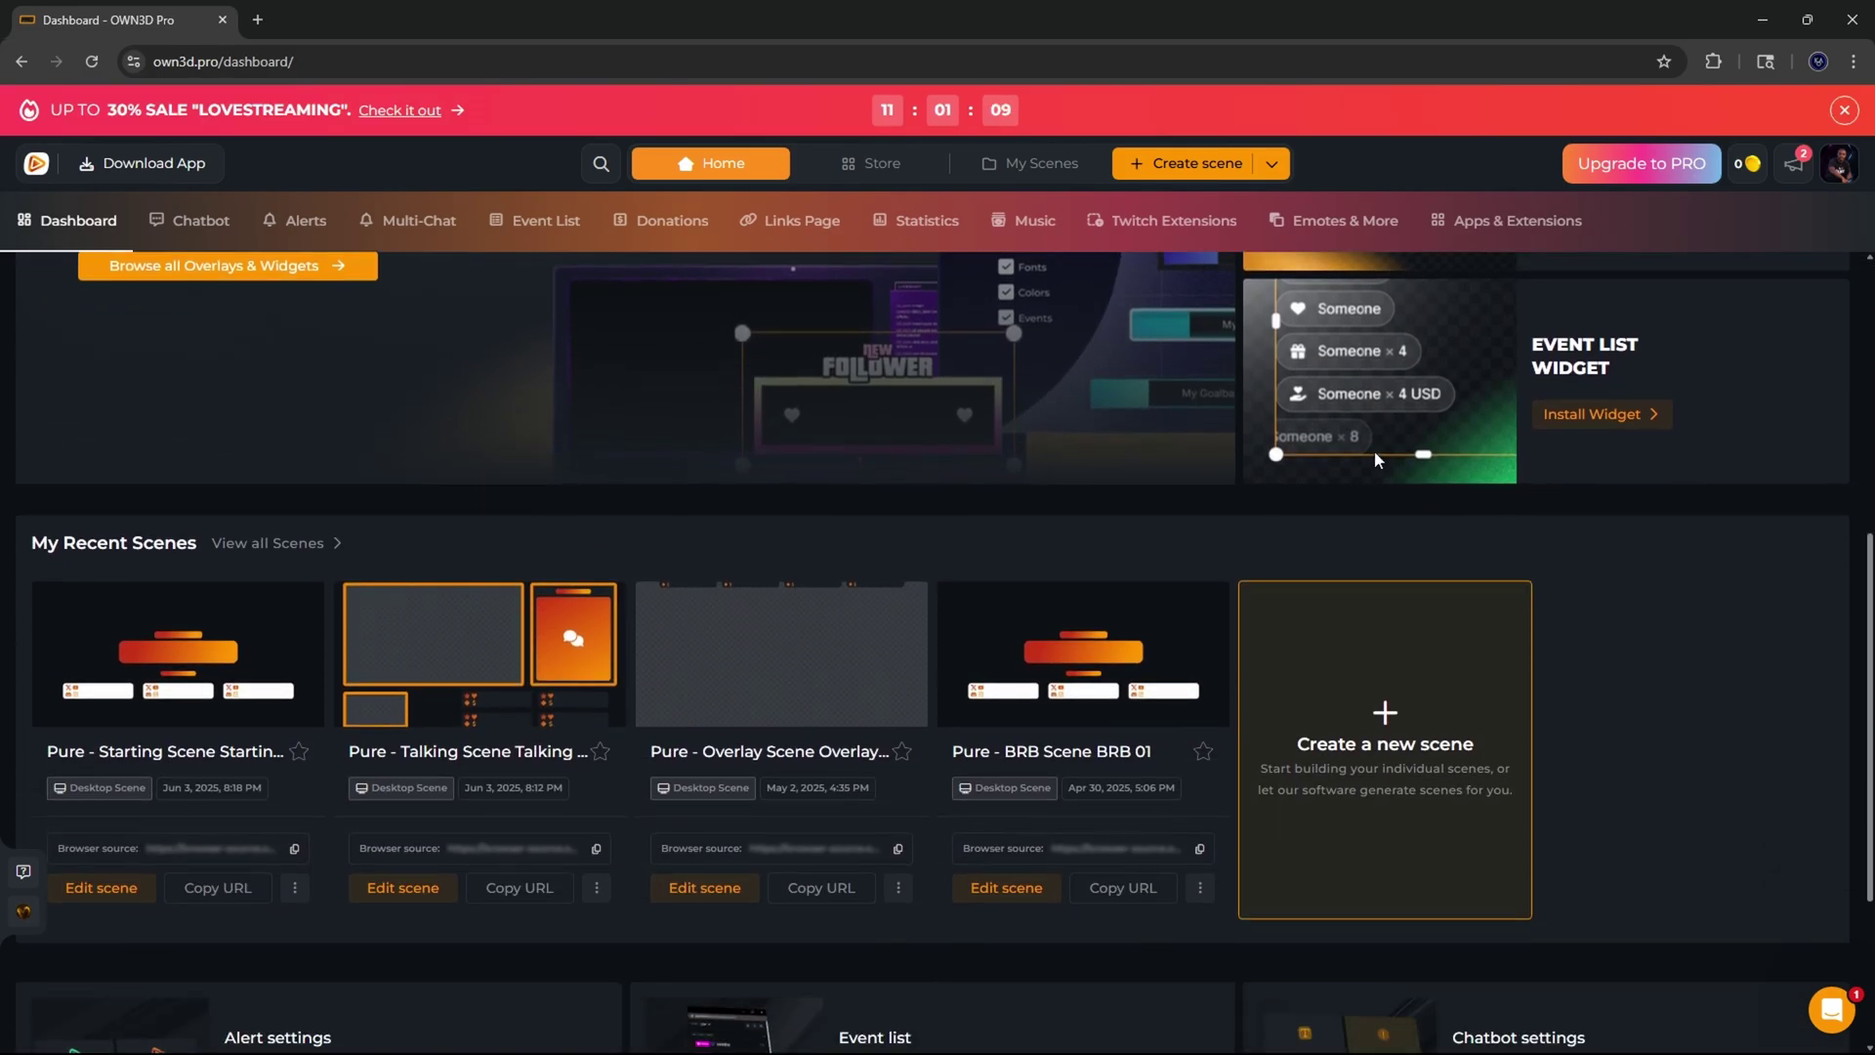
scroll(1376, 459, down, 3)
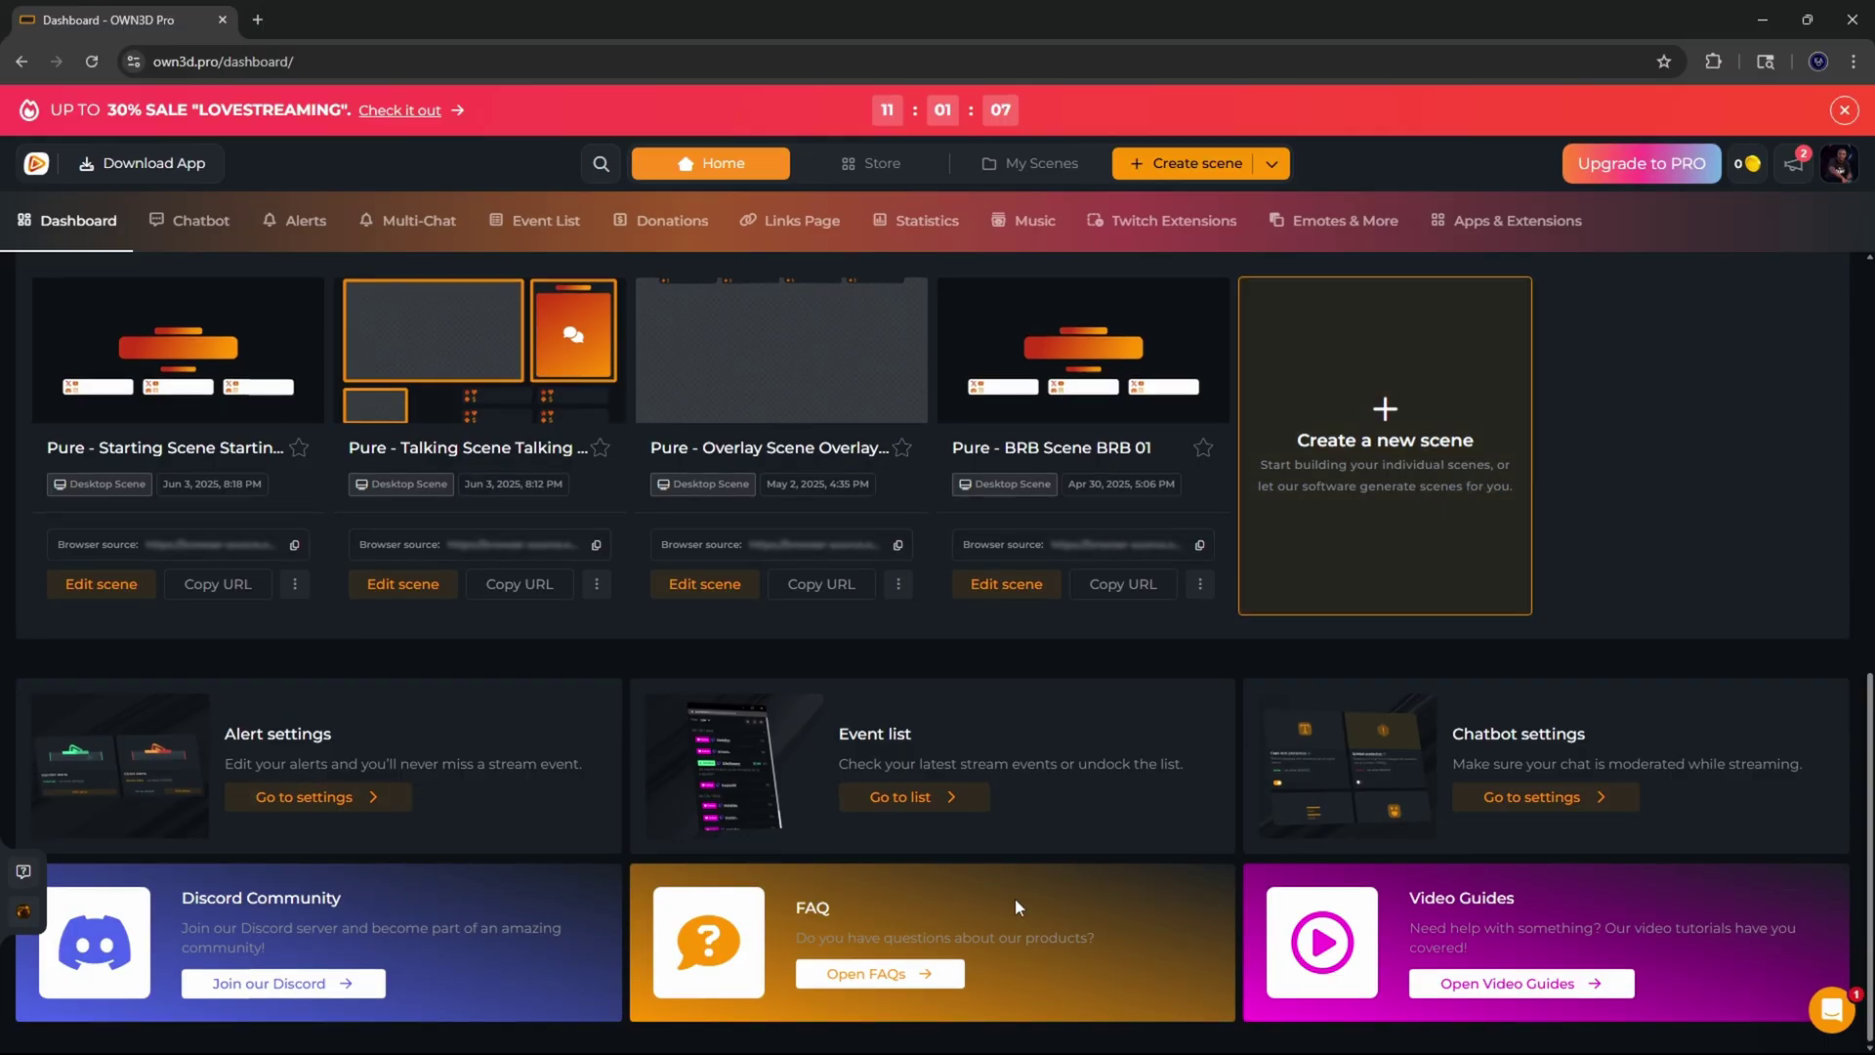
scroll(1432, 782, up, 10)
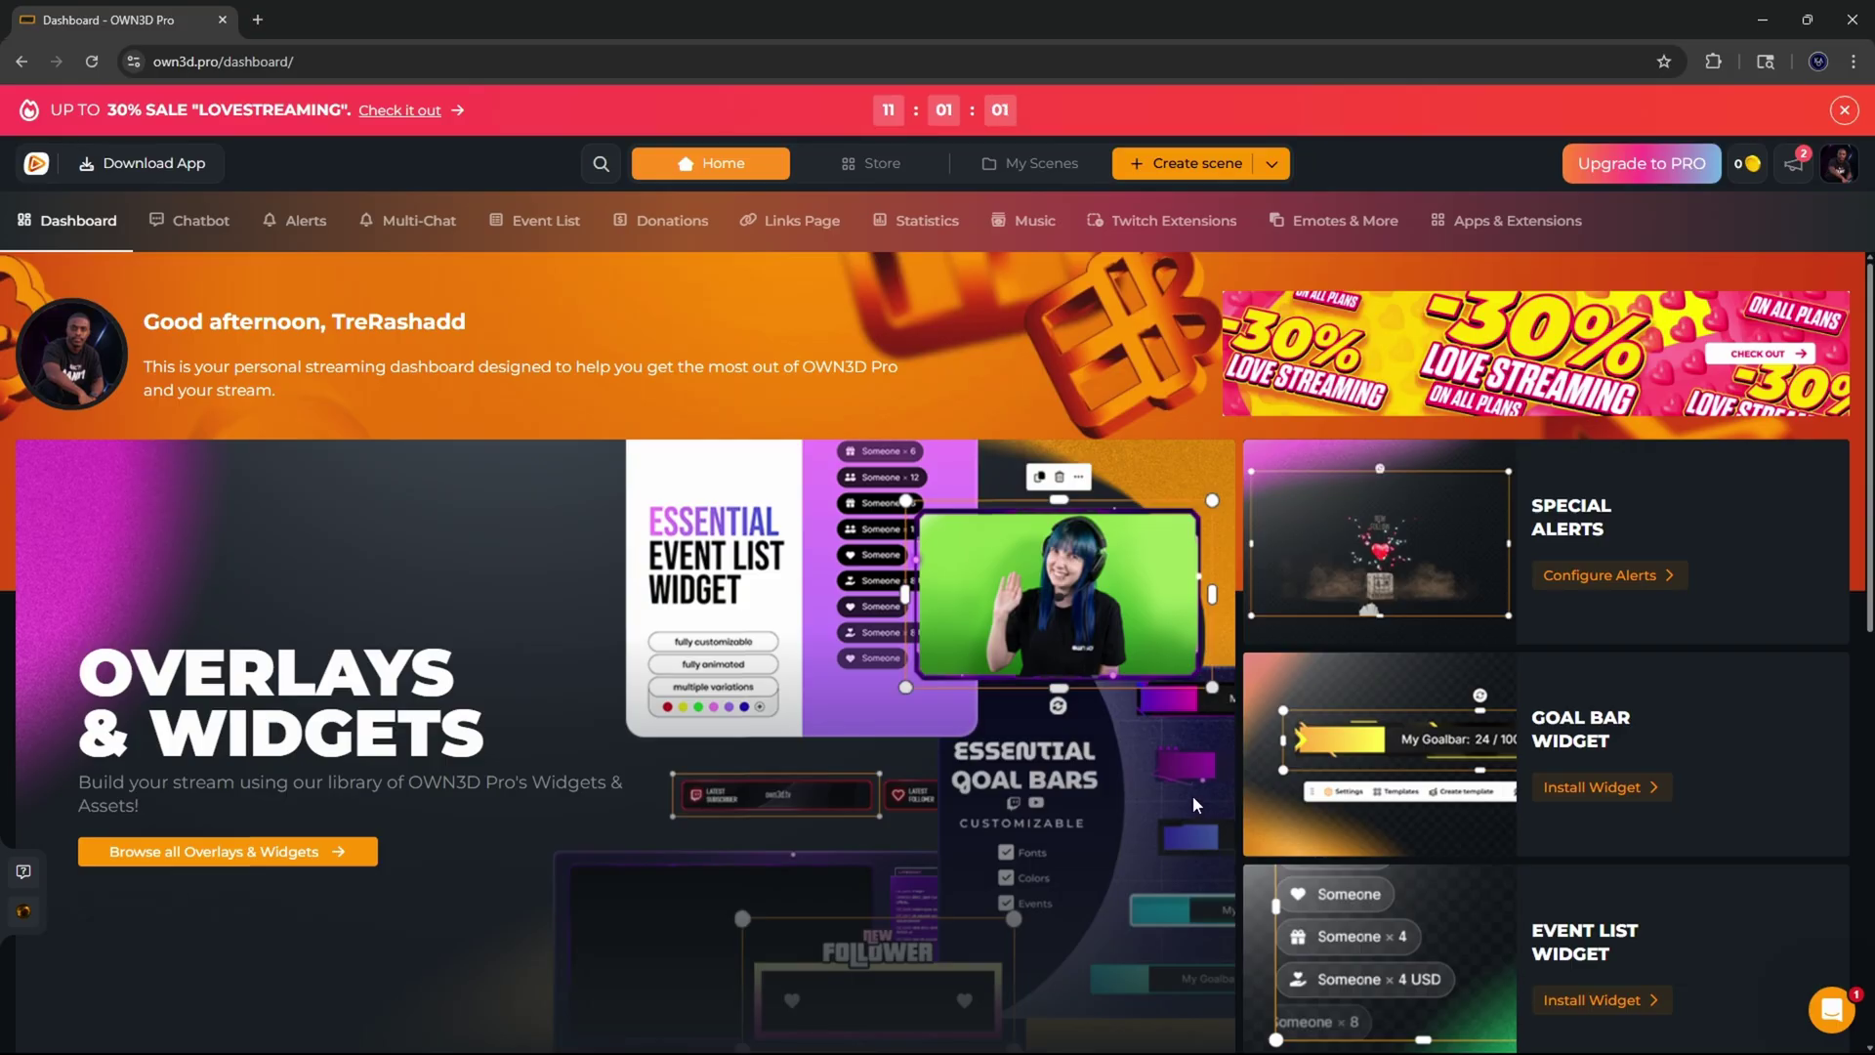
Open the Pure Stream Overlay Pack page from the store's Overlays category.
click(893, 176)
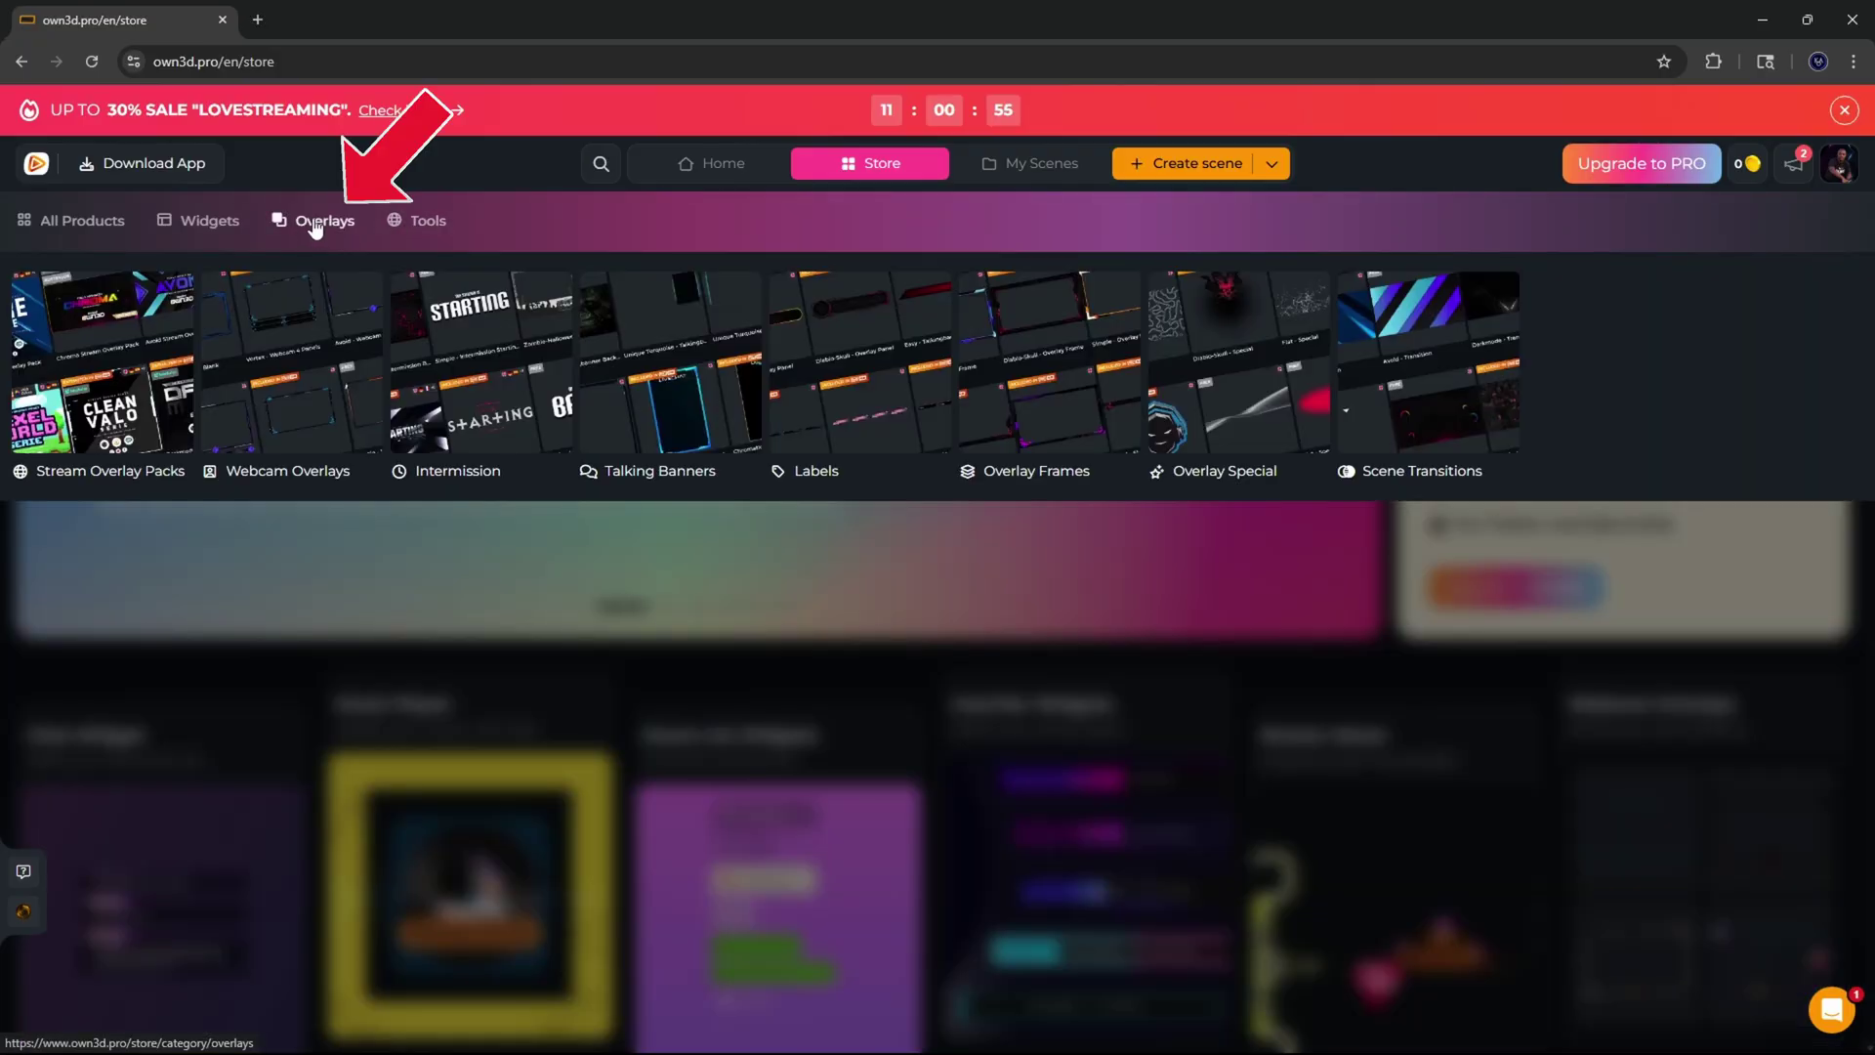
click(315, 224)
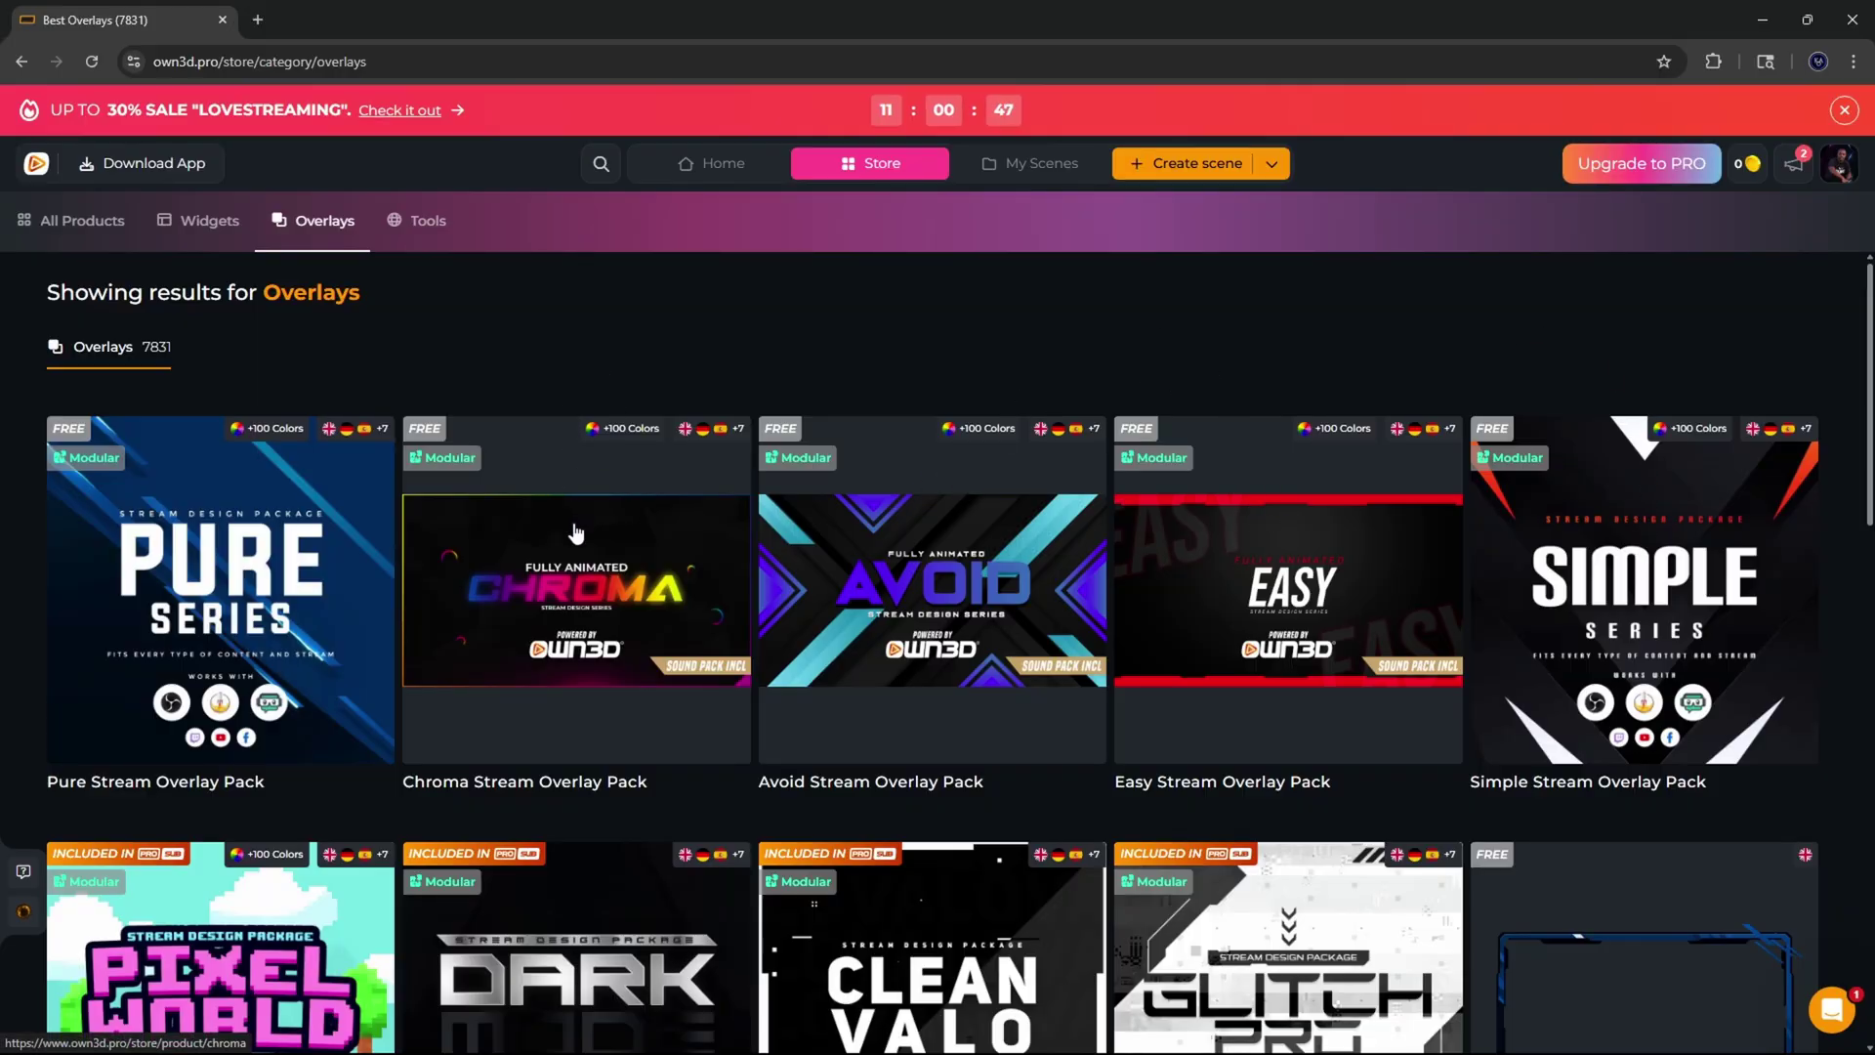
mouse_move(243, 547)
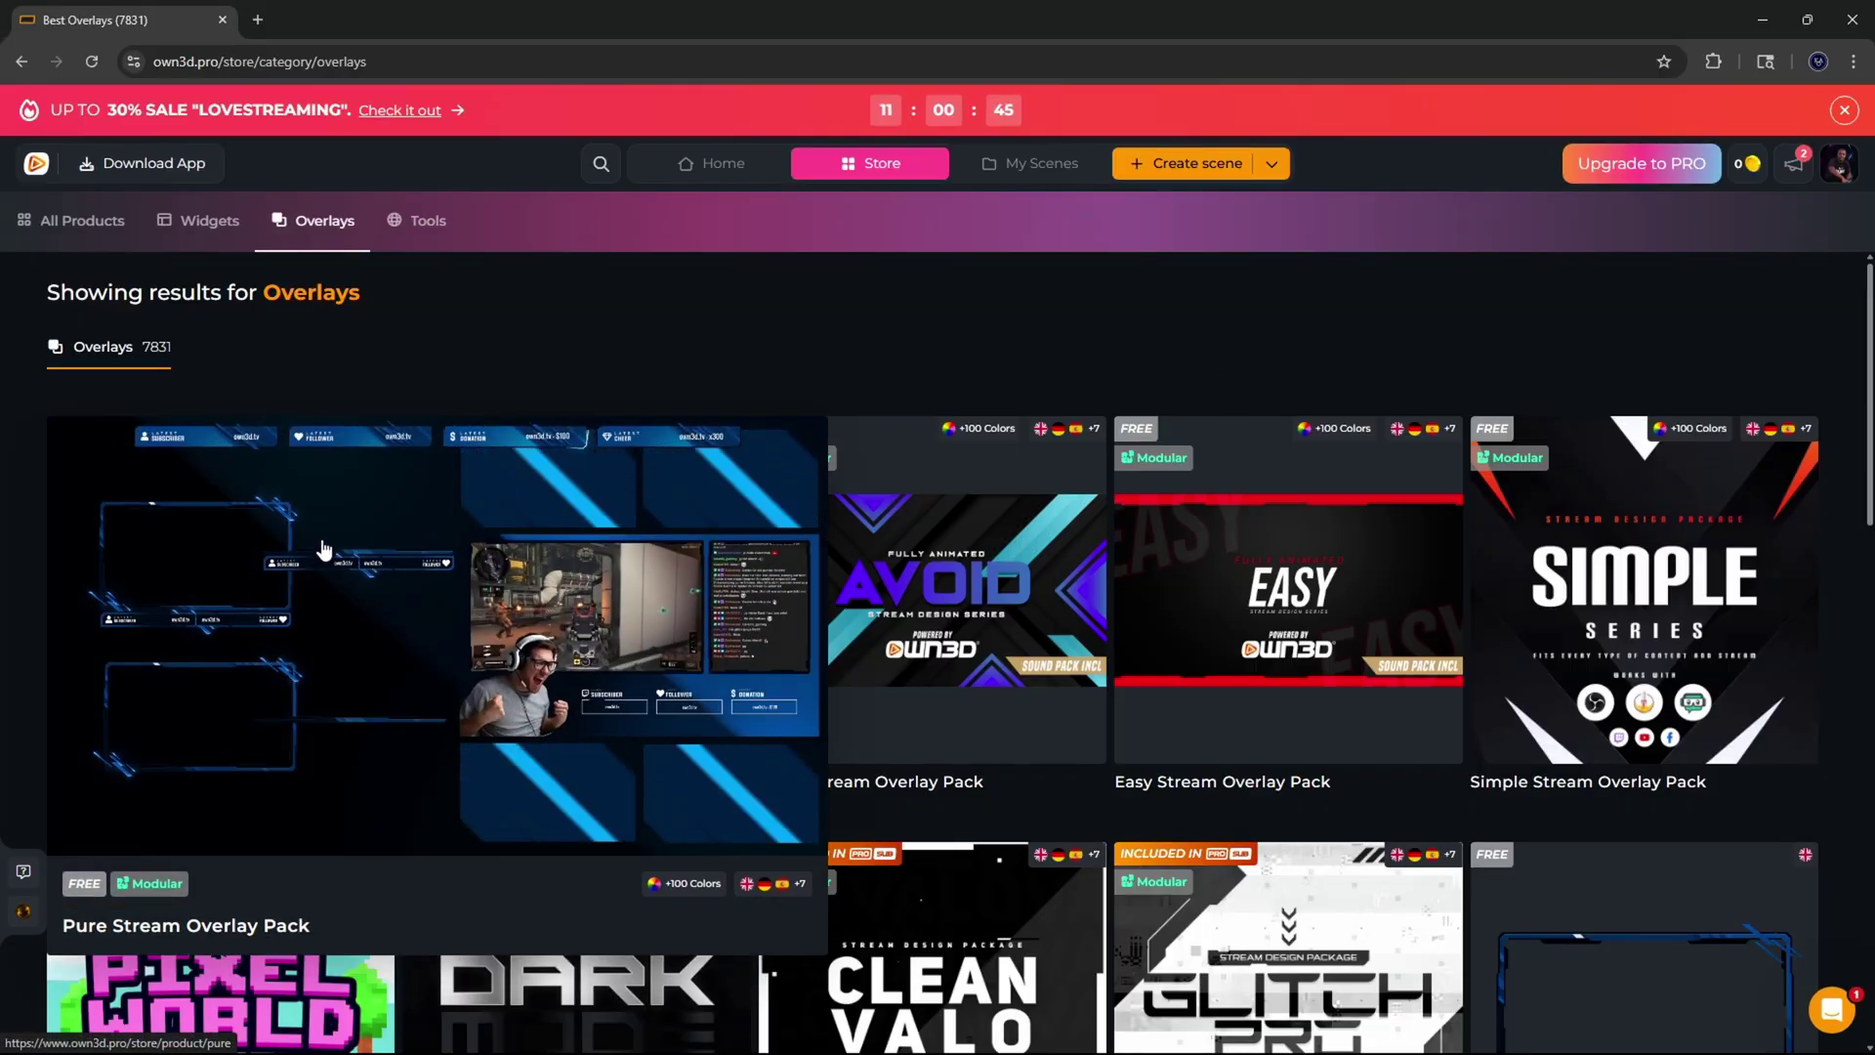
click(322, 543)
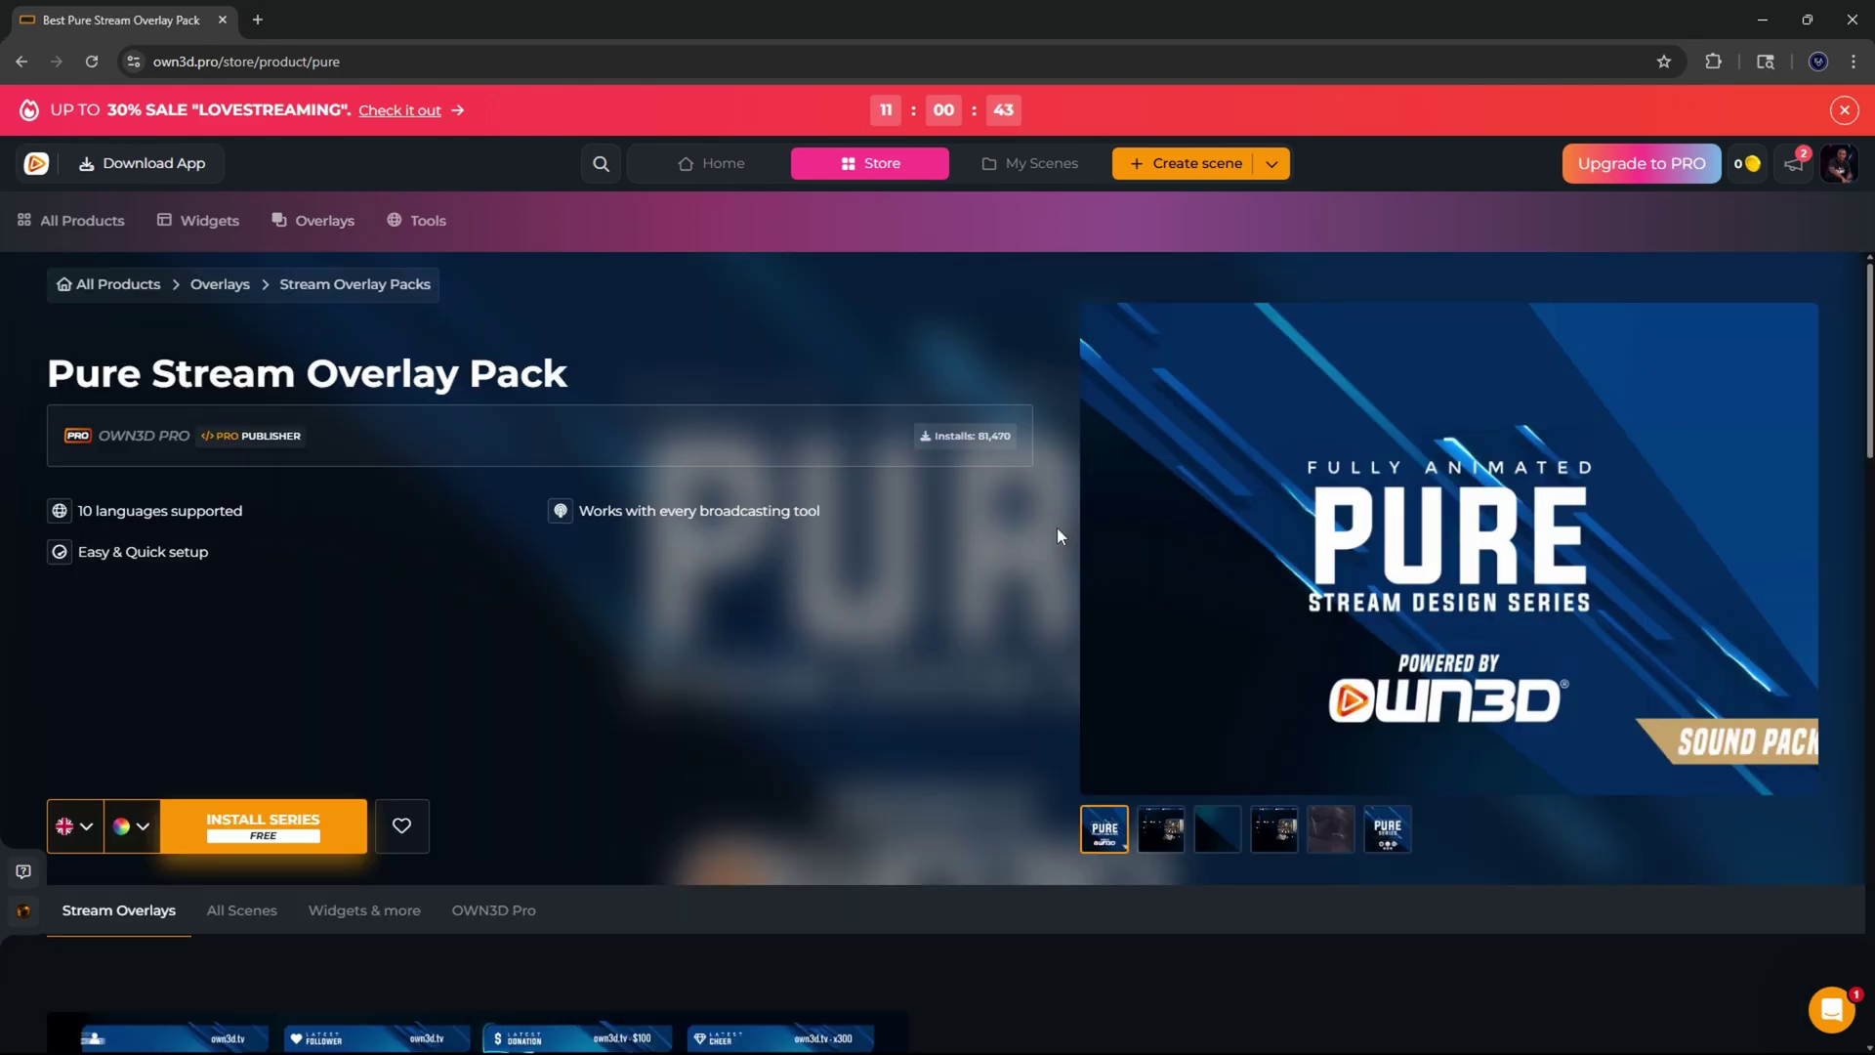
Review the Pure product page sections and install the series for free.
scroll(887, 578, down, 6)
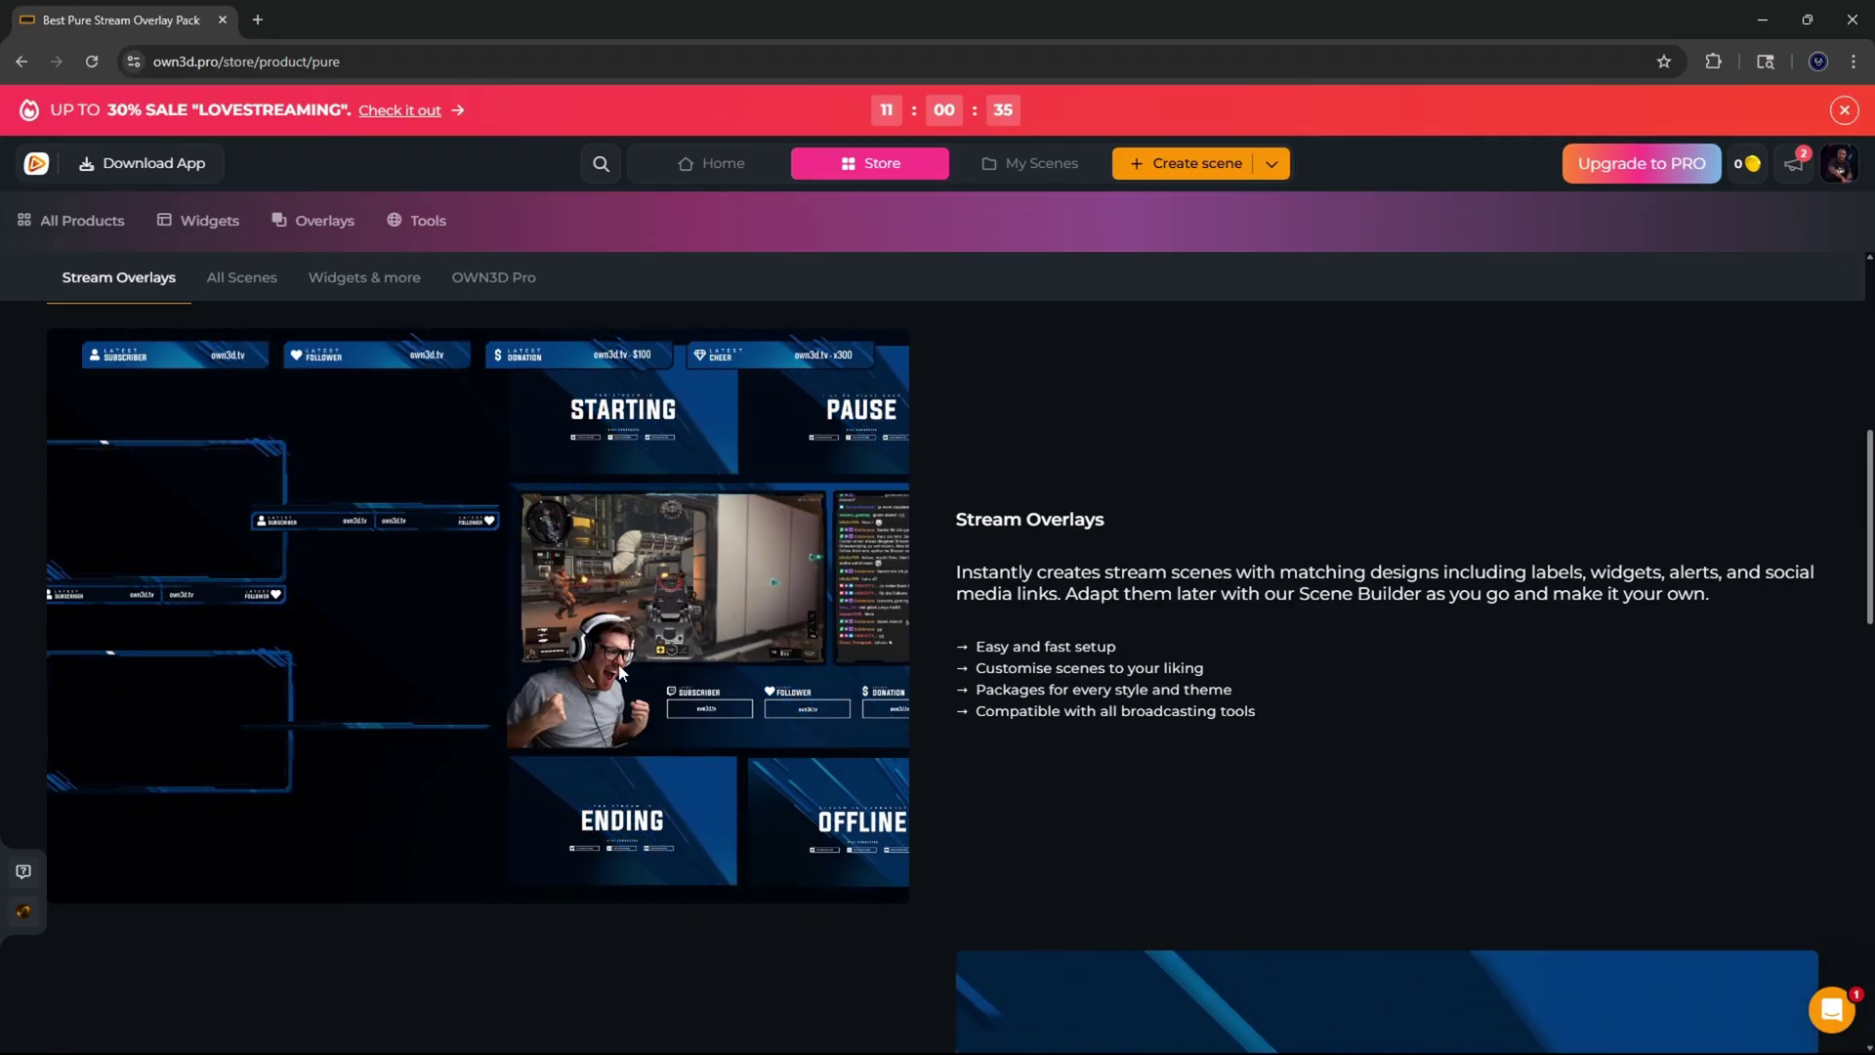
scroll(600, 770, down, 1)
scroll(599, 769, up, 1)
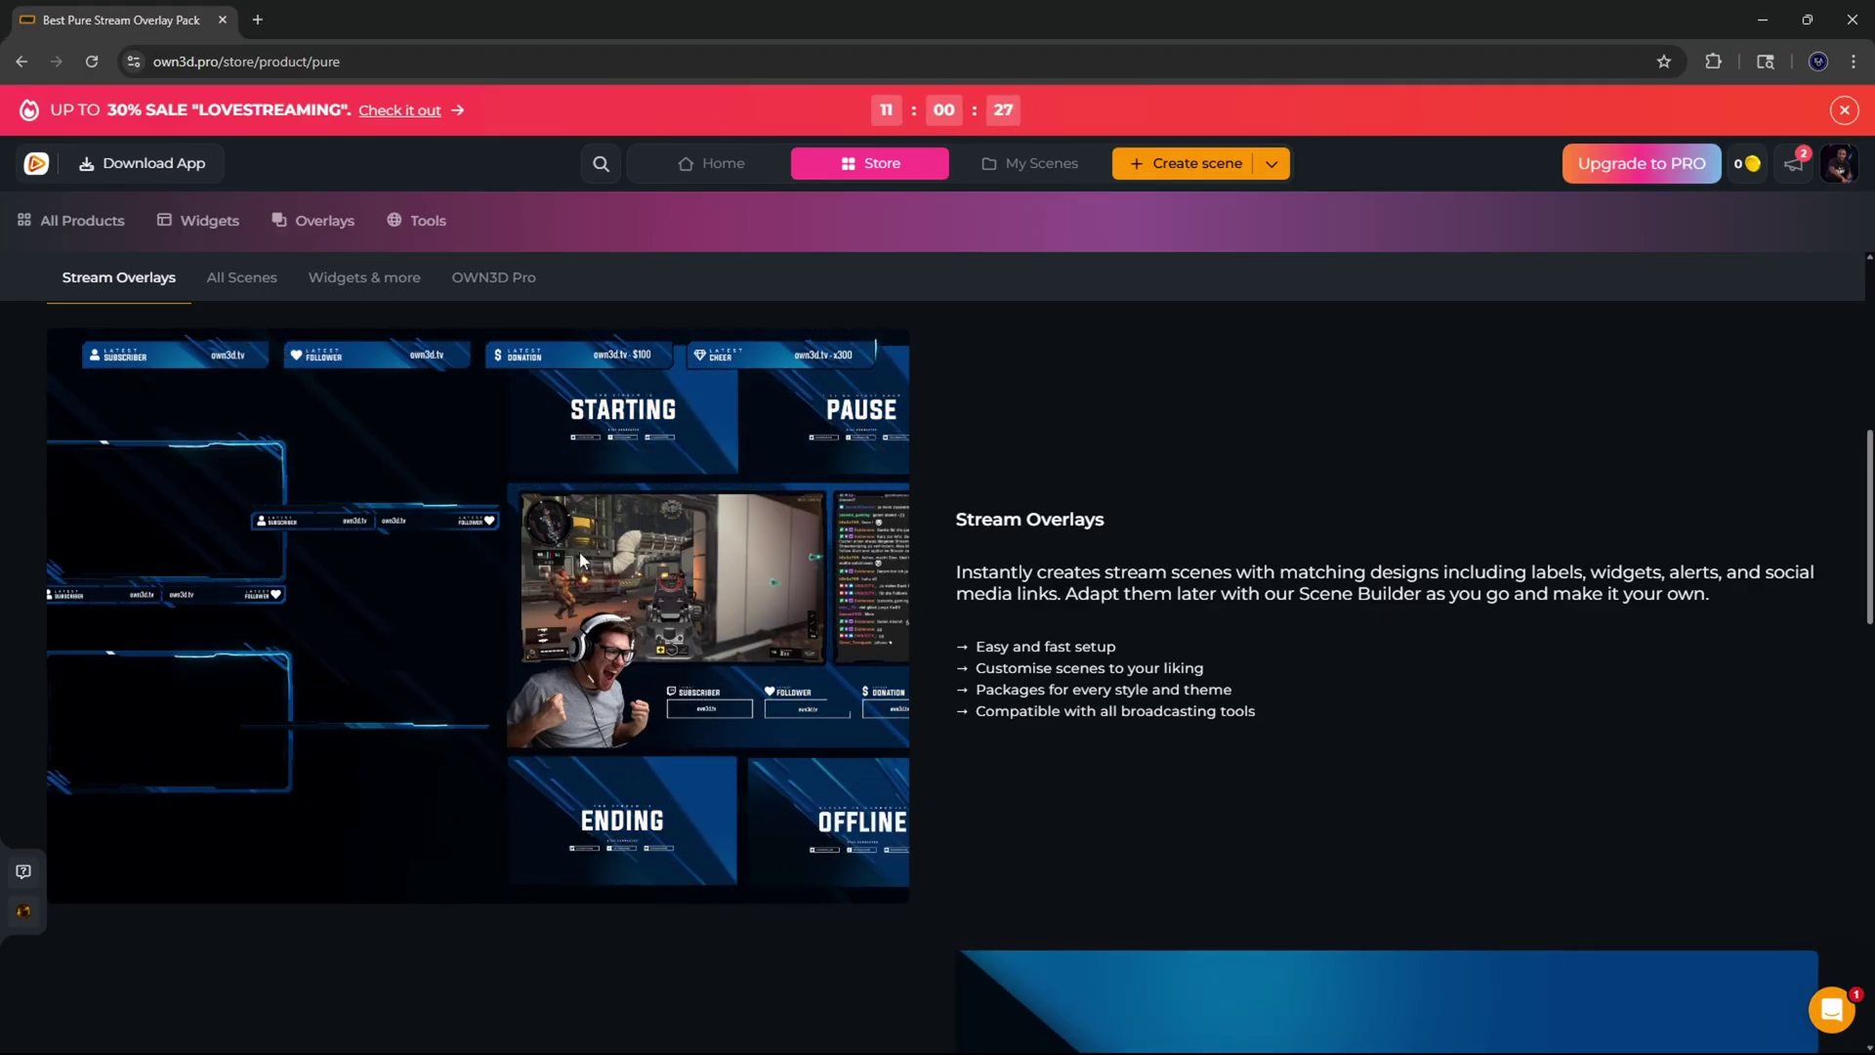
scroll(1039, 599, down, 6)
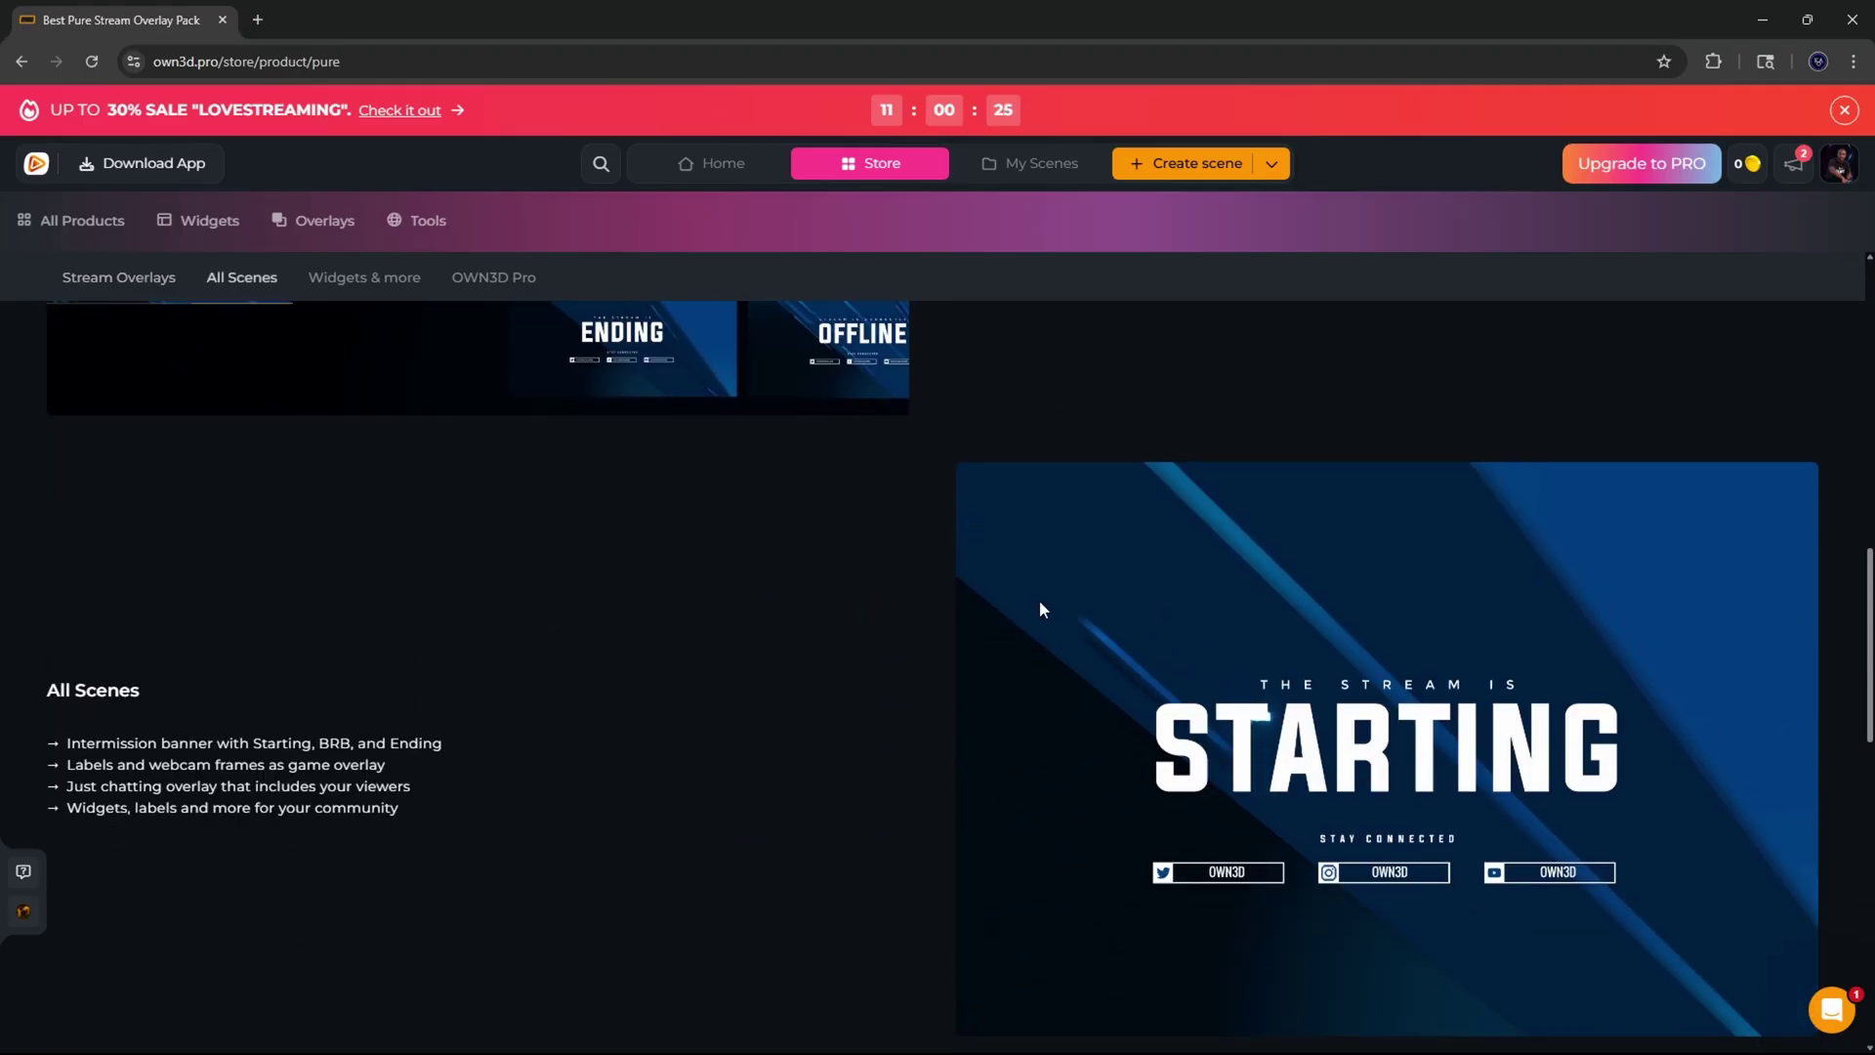
scroll(1051, 612, down, 5)
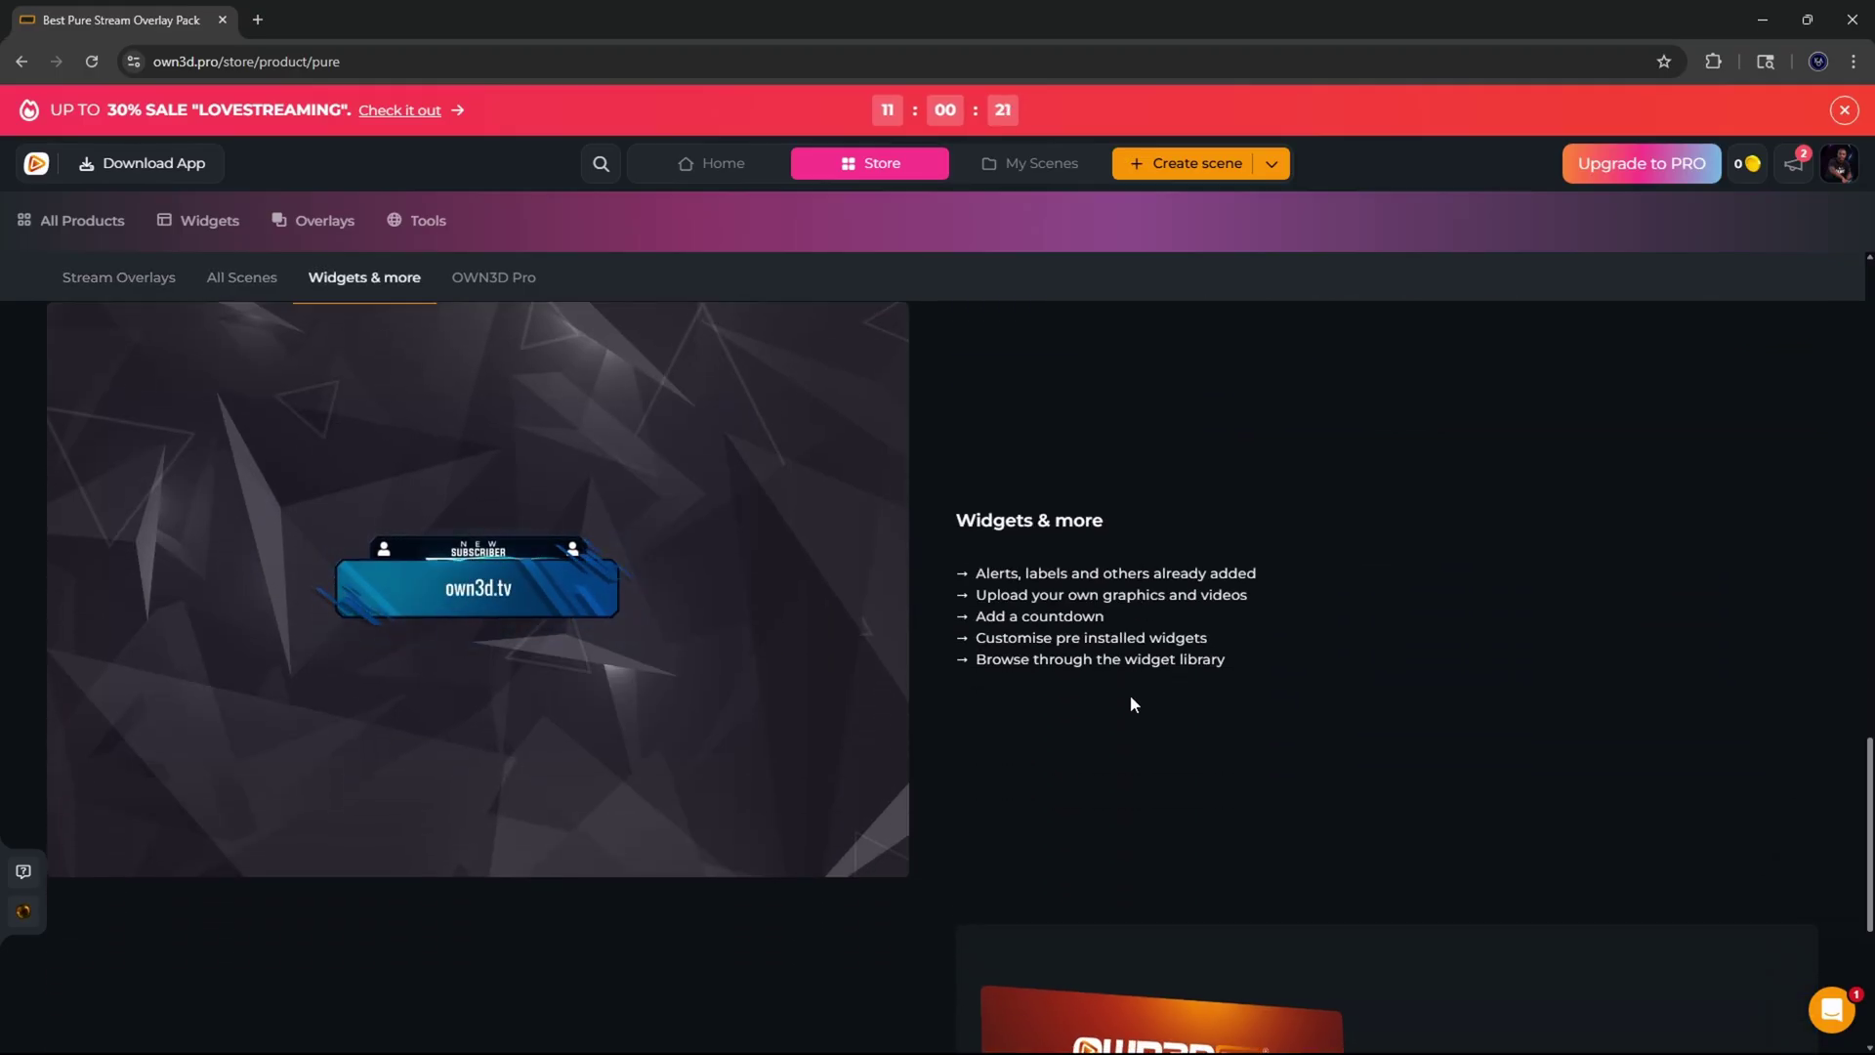
scroll(1129, 694, up, 13)
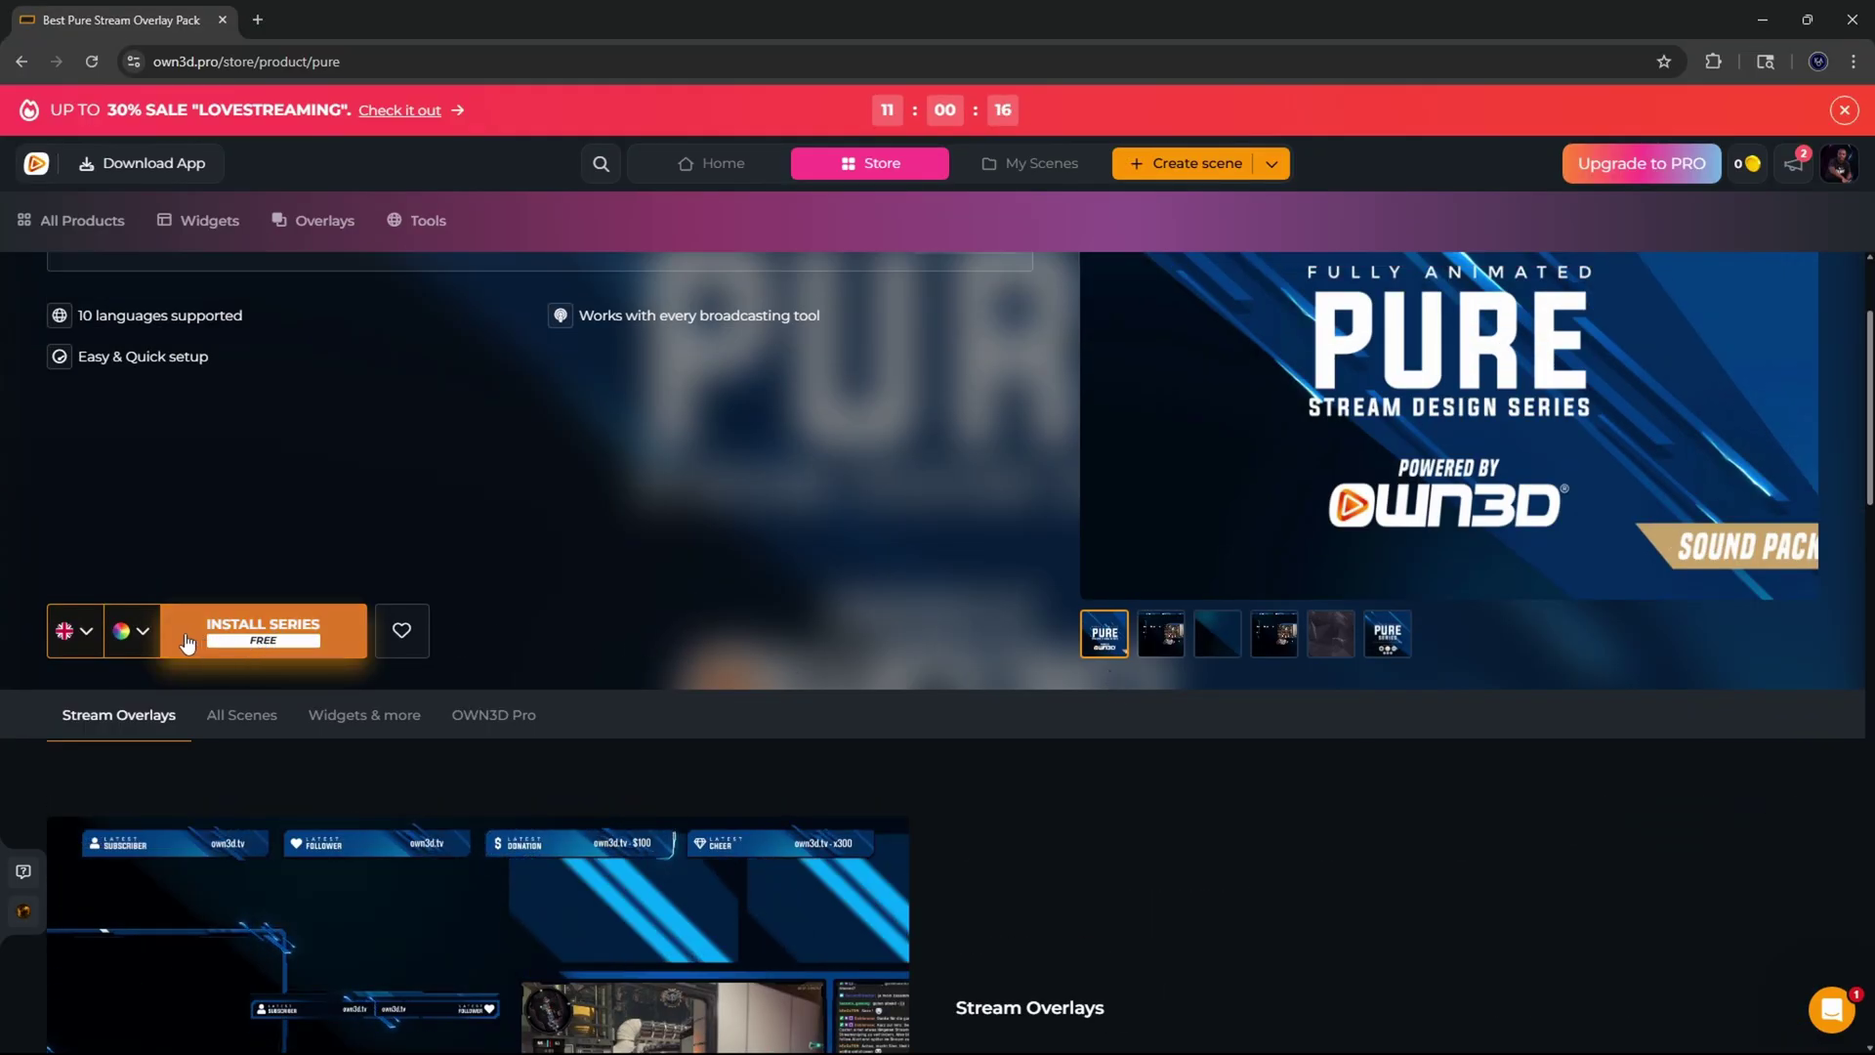
click(308, 643)
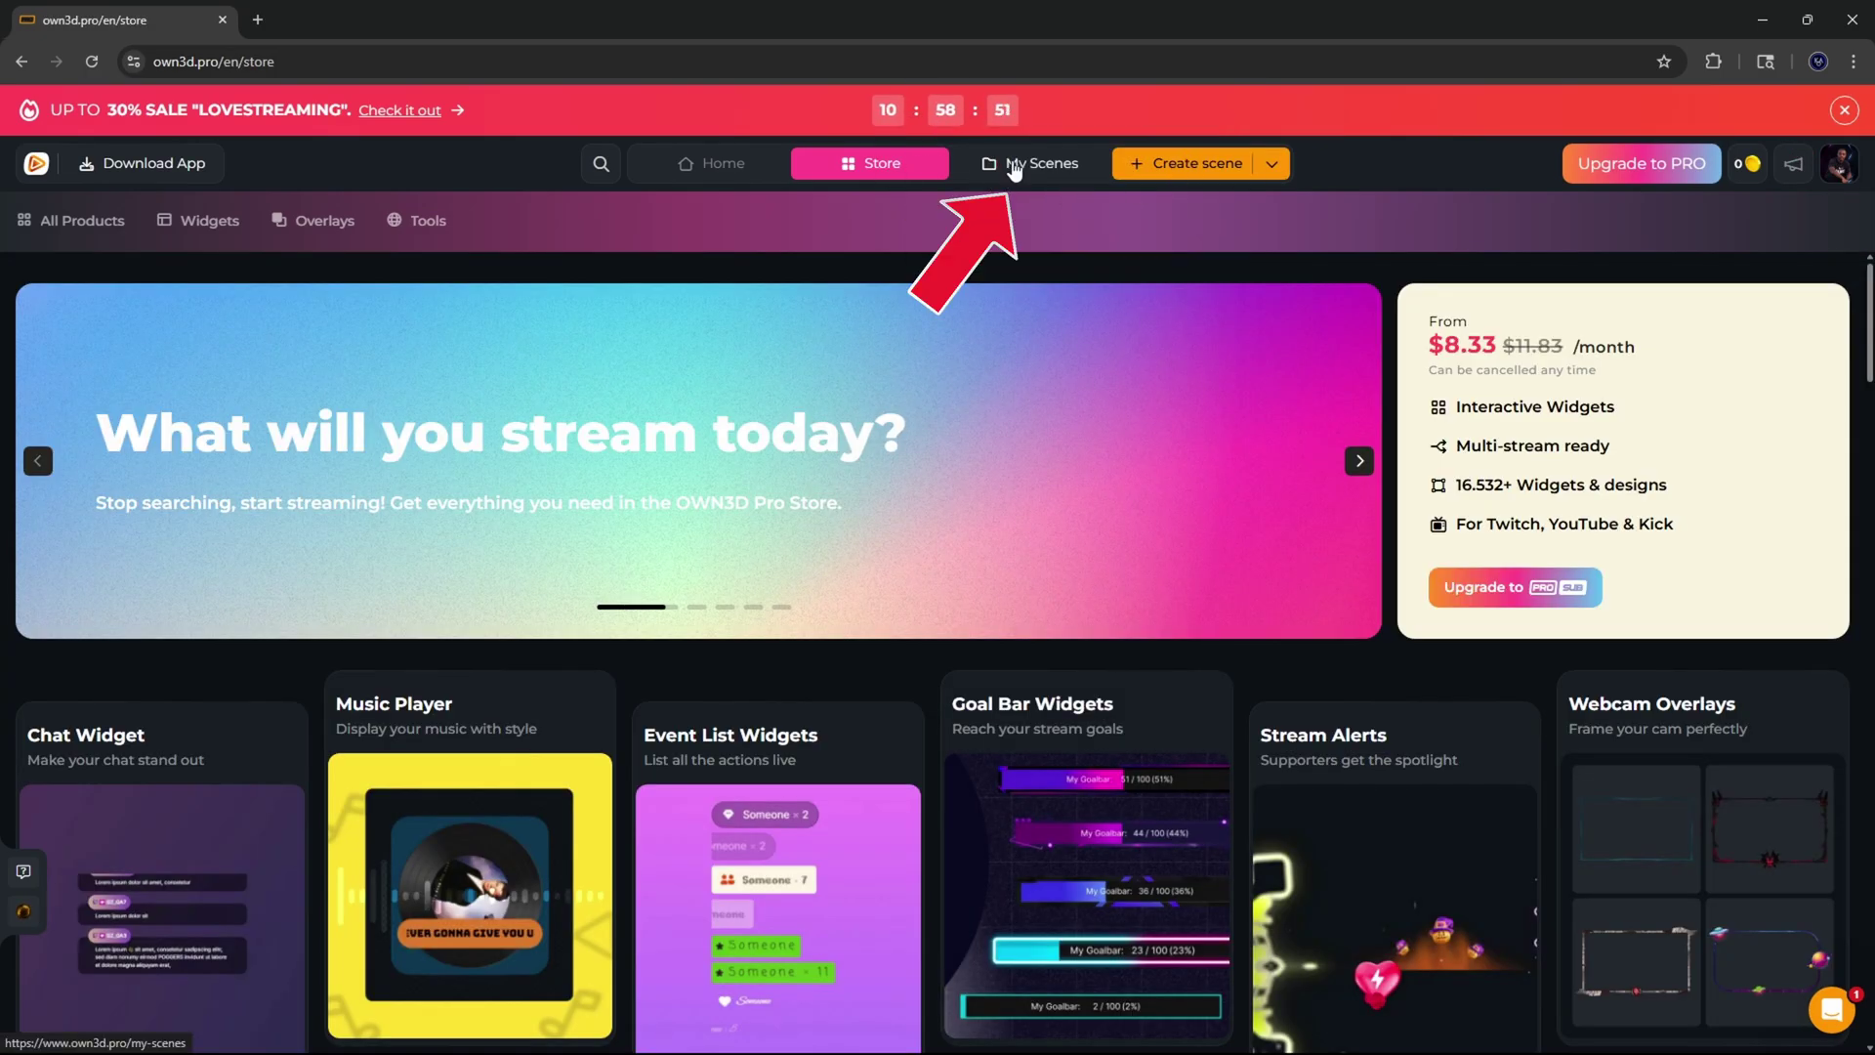
From My Scenes, open the Pure folder and download its OBS Scene Setup file.
click(1029, 166)
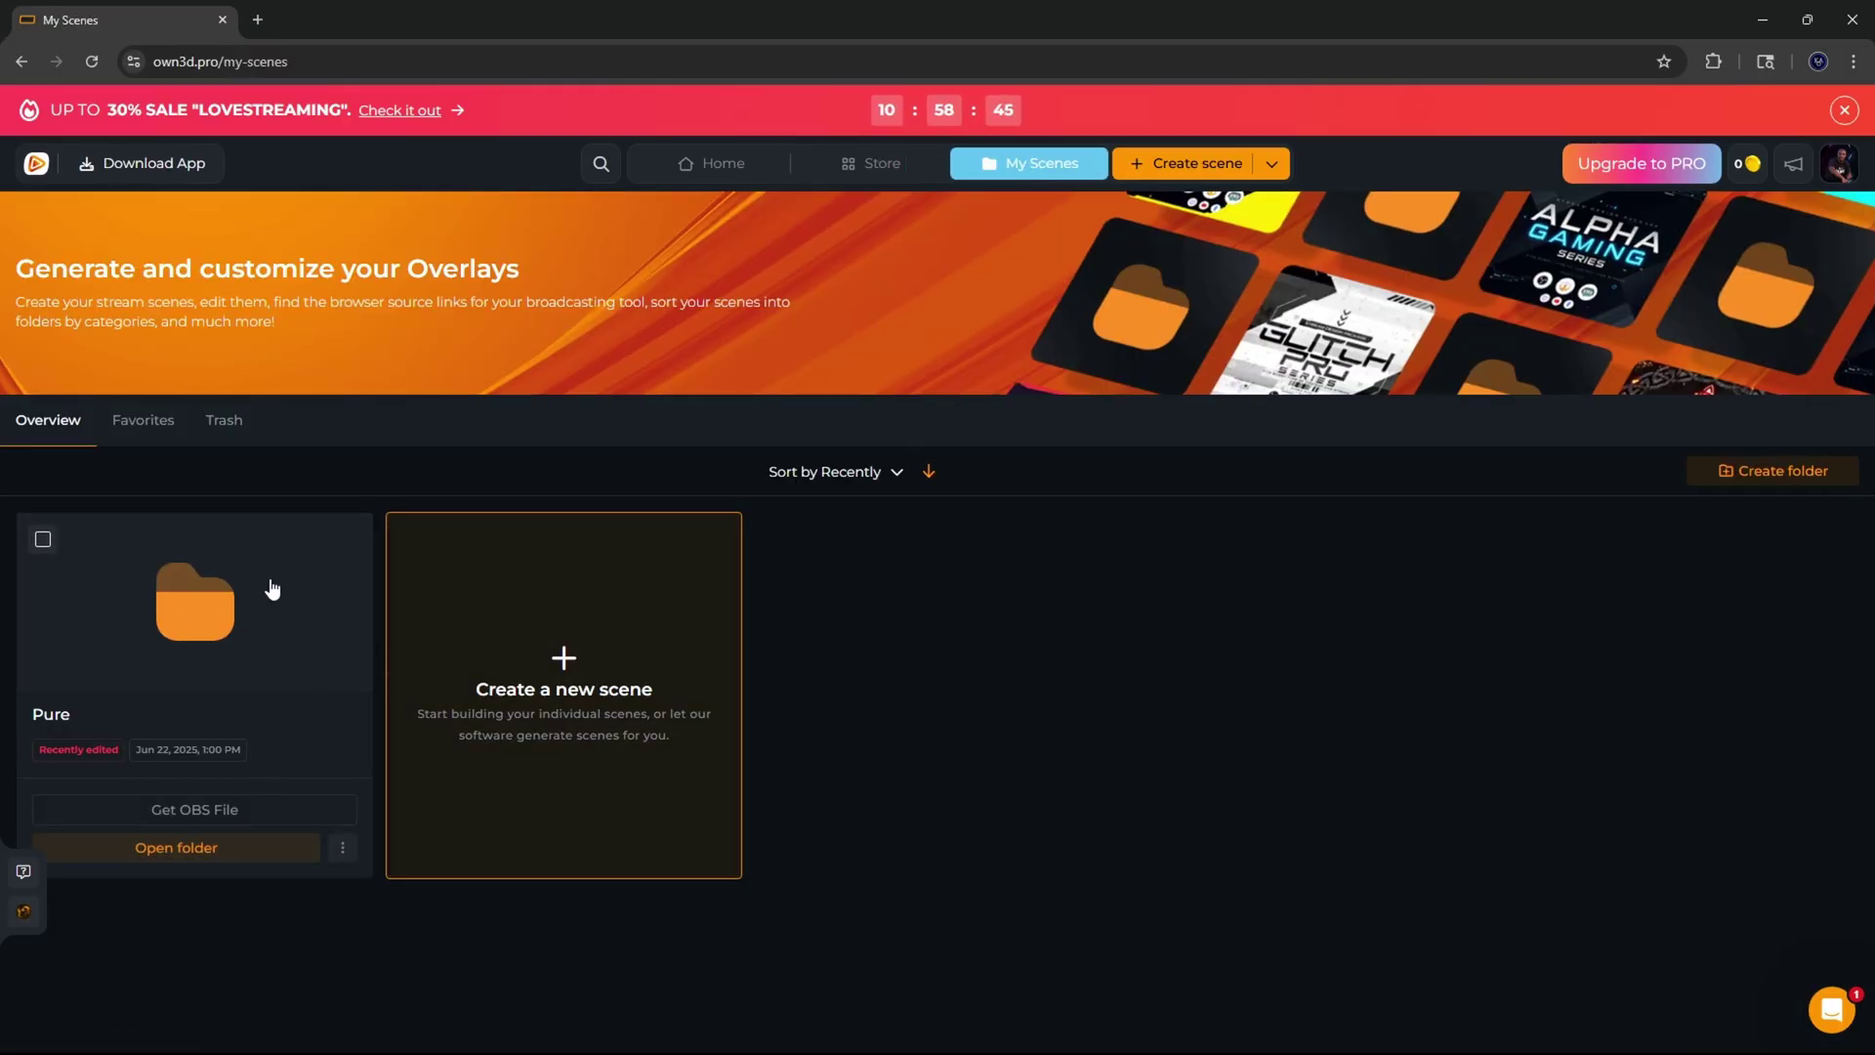
click(190, 663)
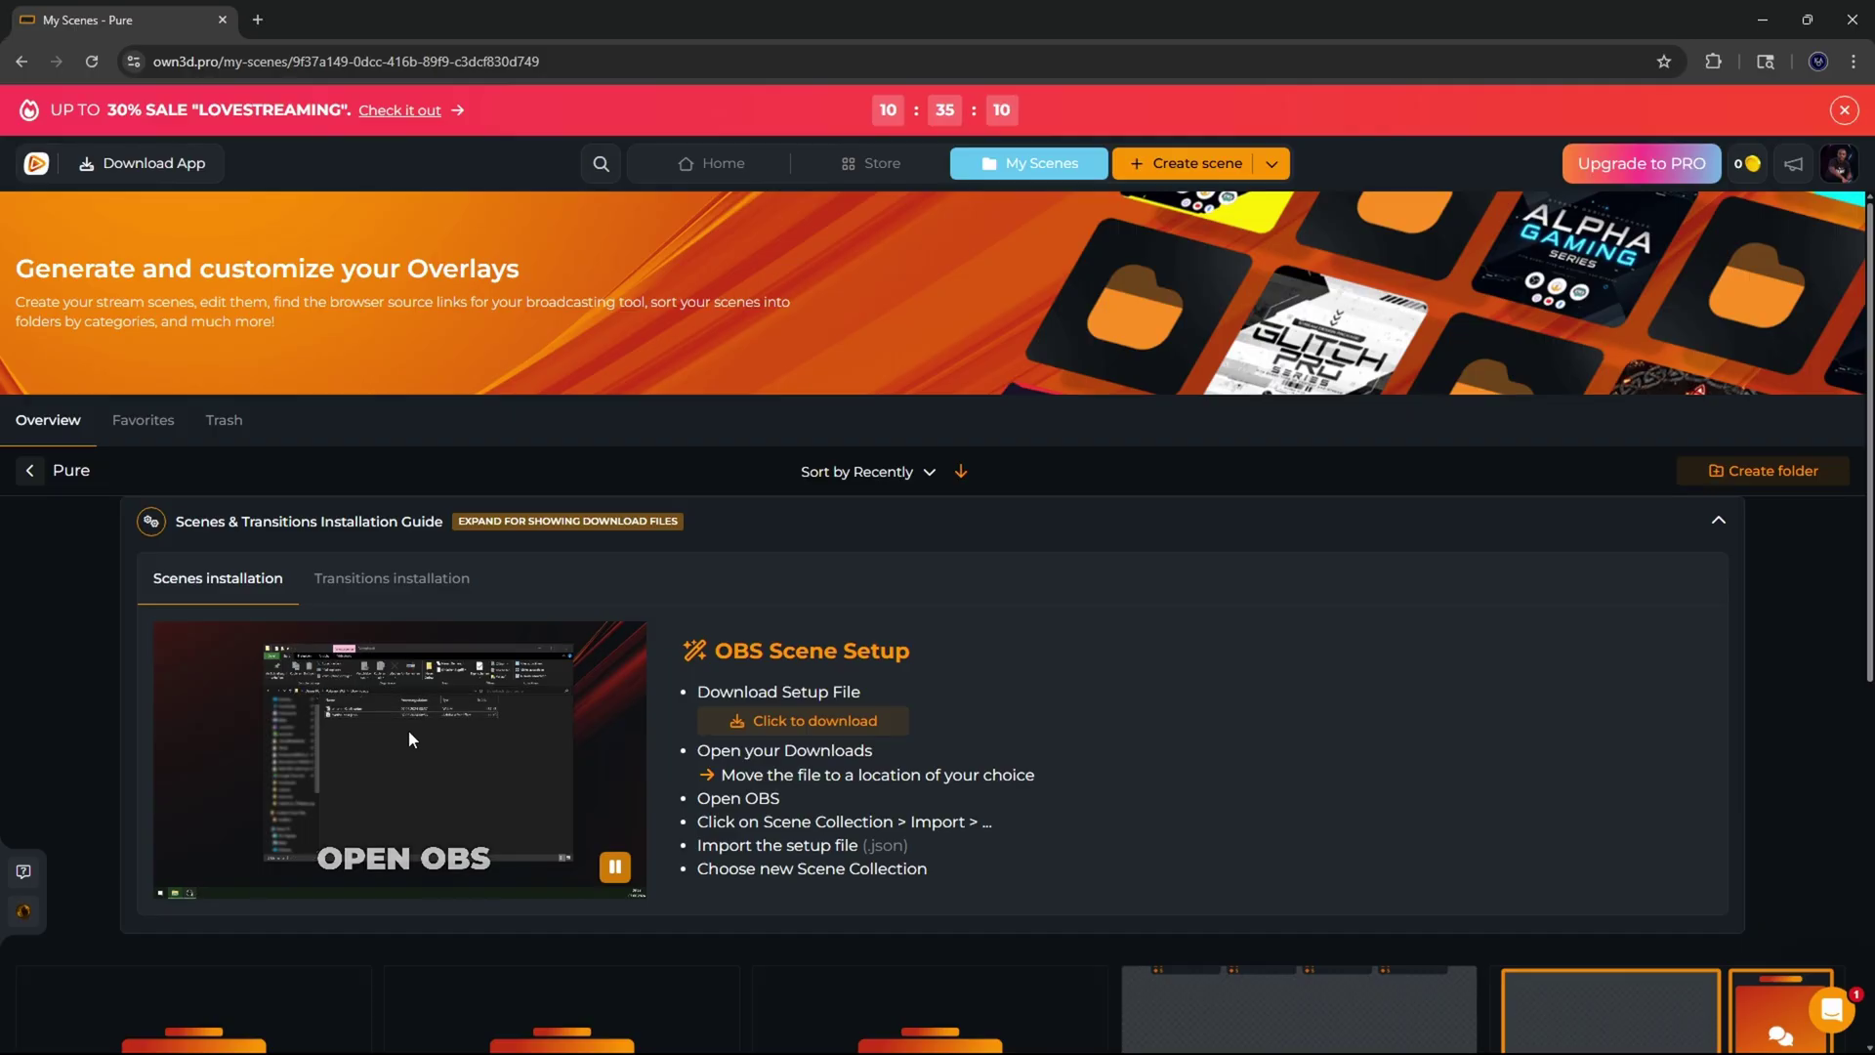
click(889, 723)
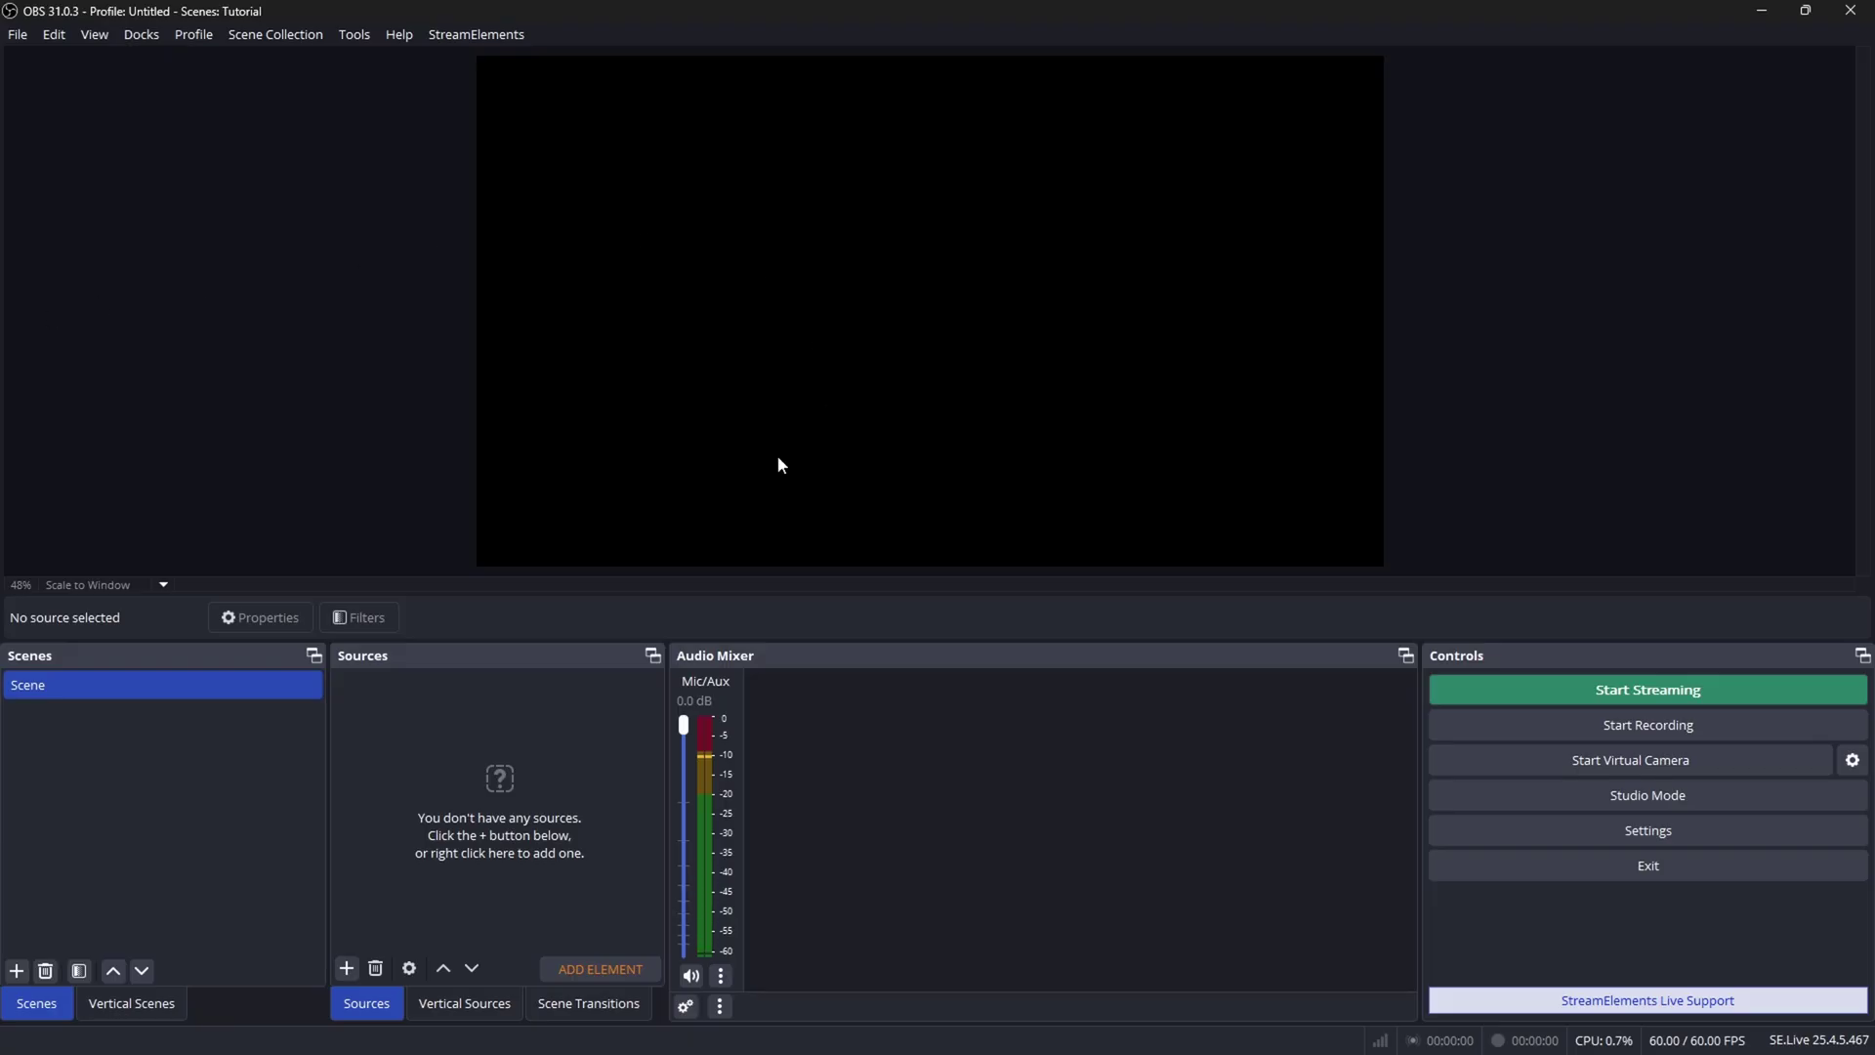
Open the Scene Collection importer and add the downloaded Pure.json file.
click(267, 40)
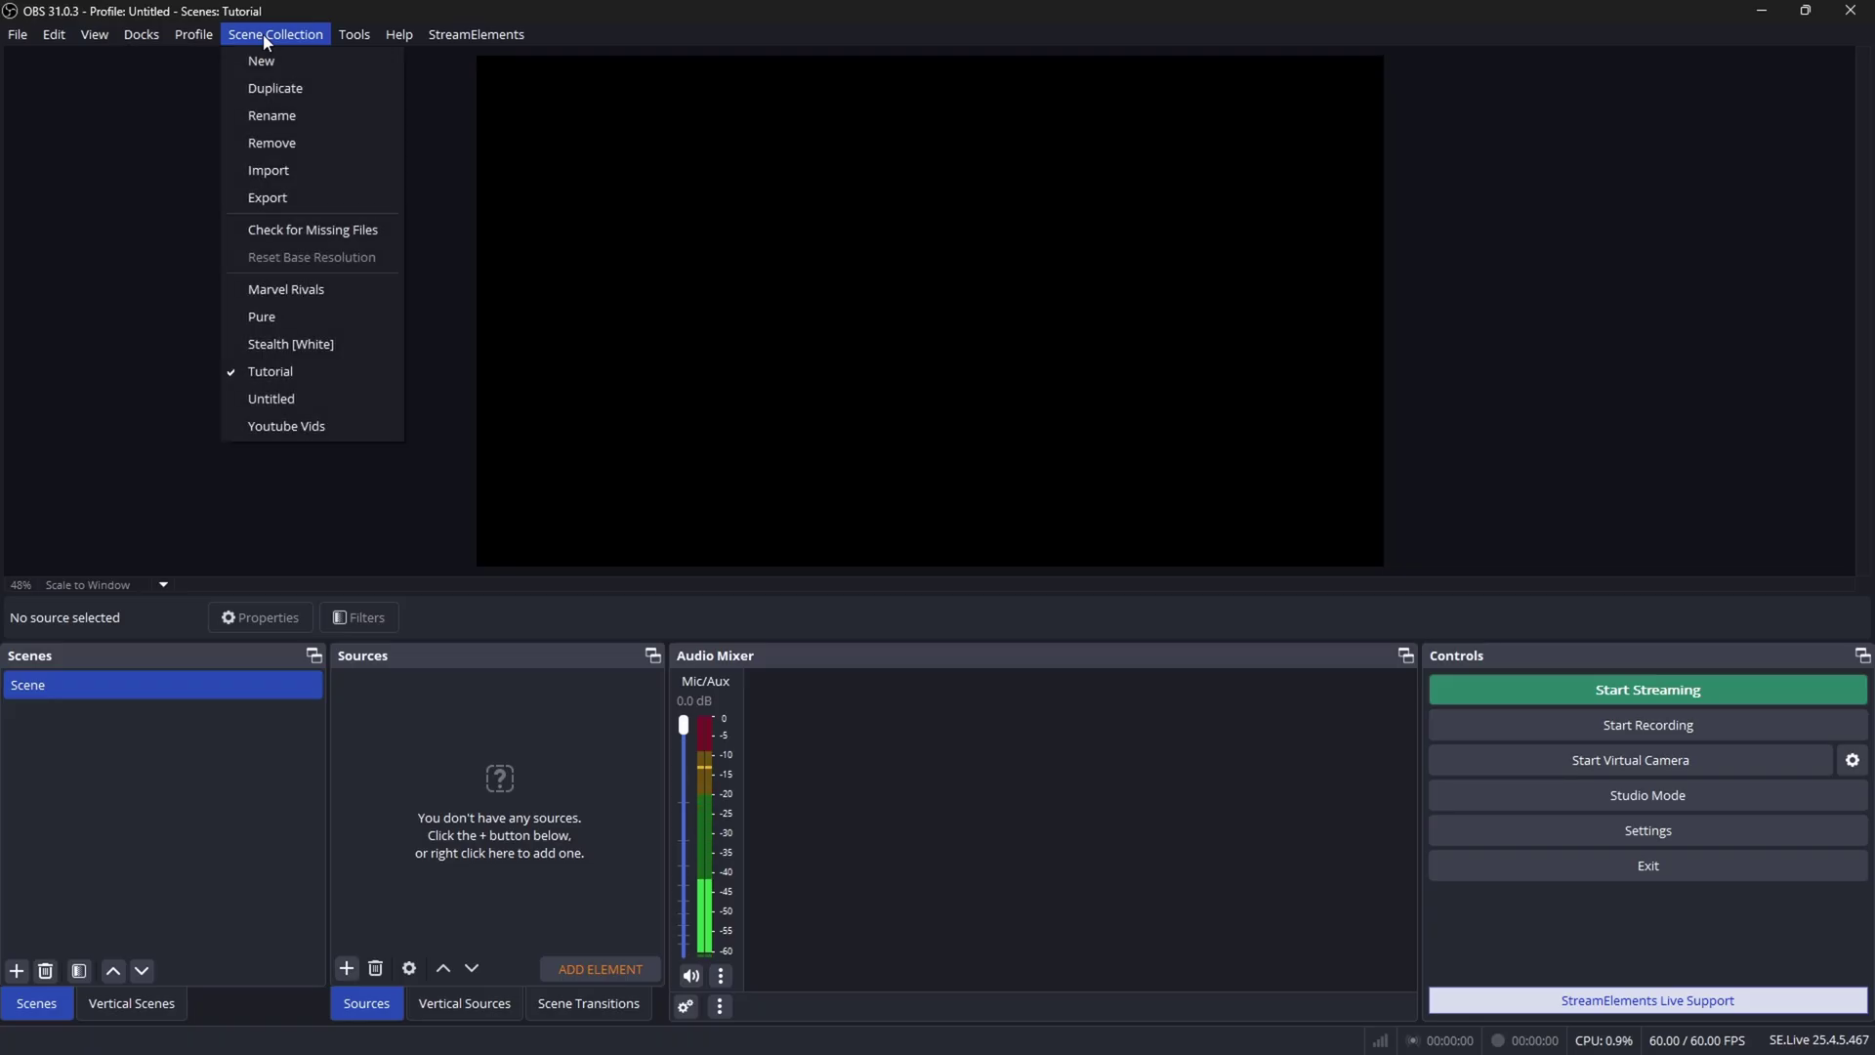
click(326, 172)
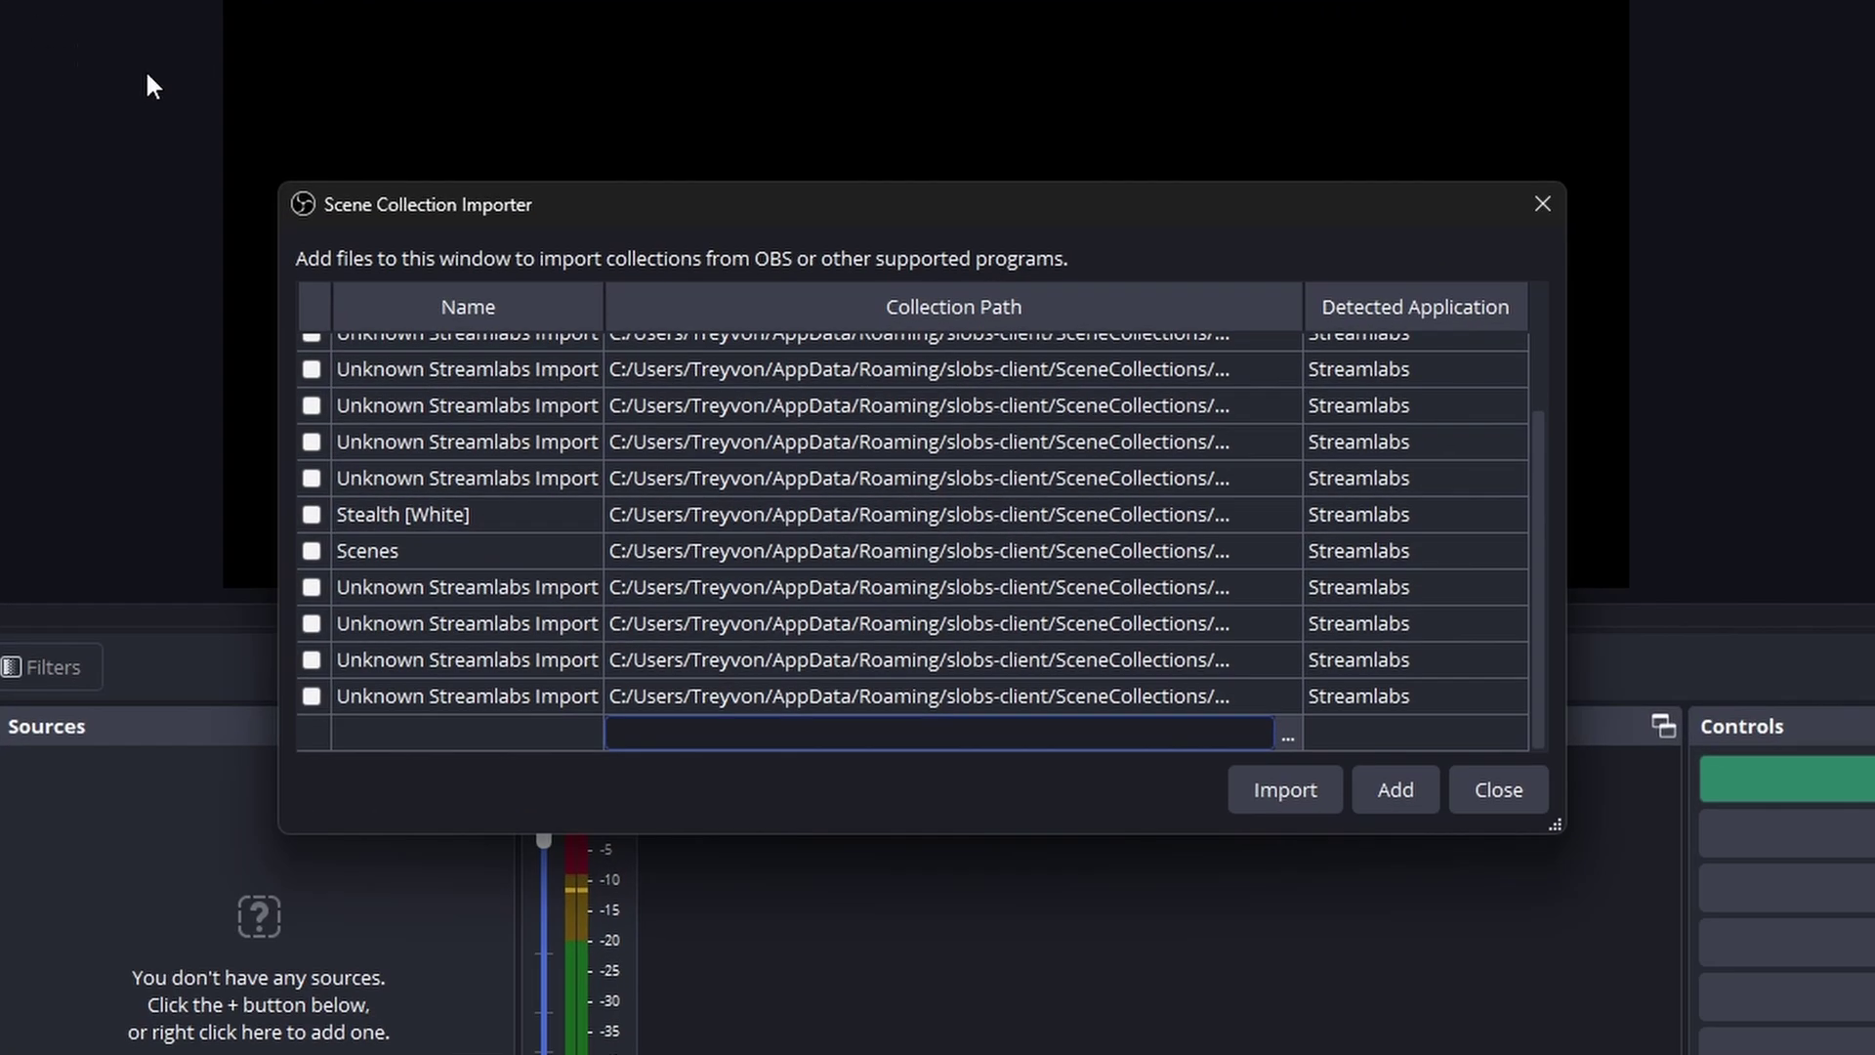
click(1381, 791)
click(813, 539)
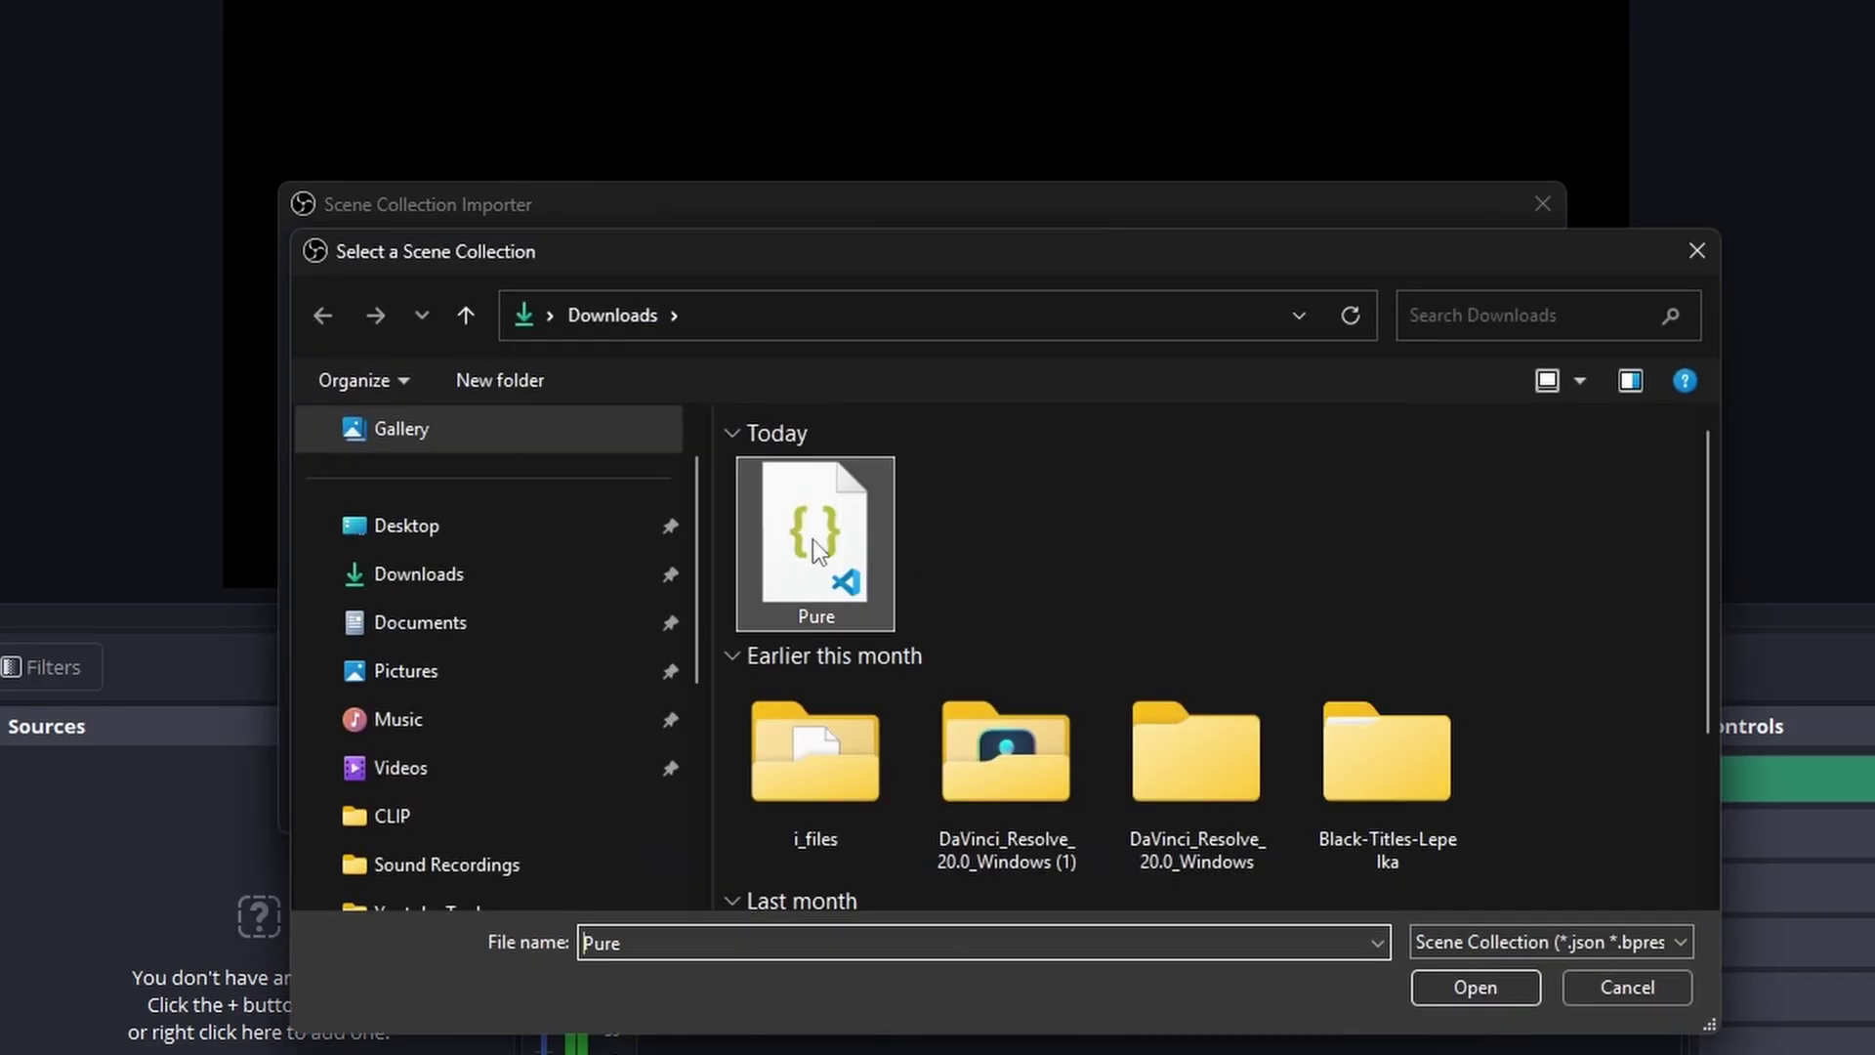
click(1475, 988)
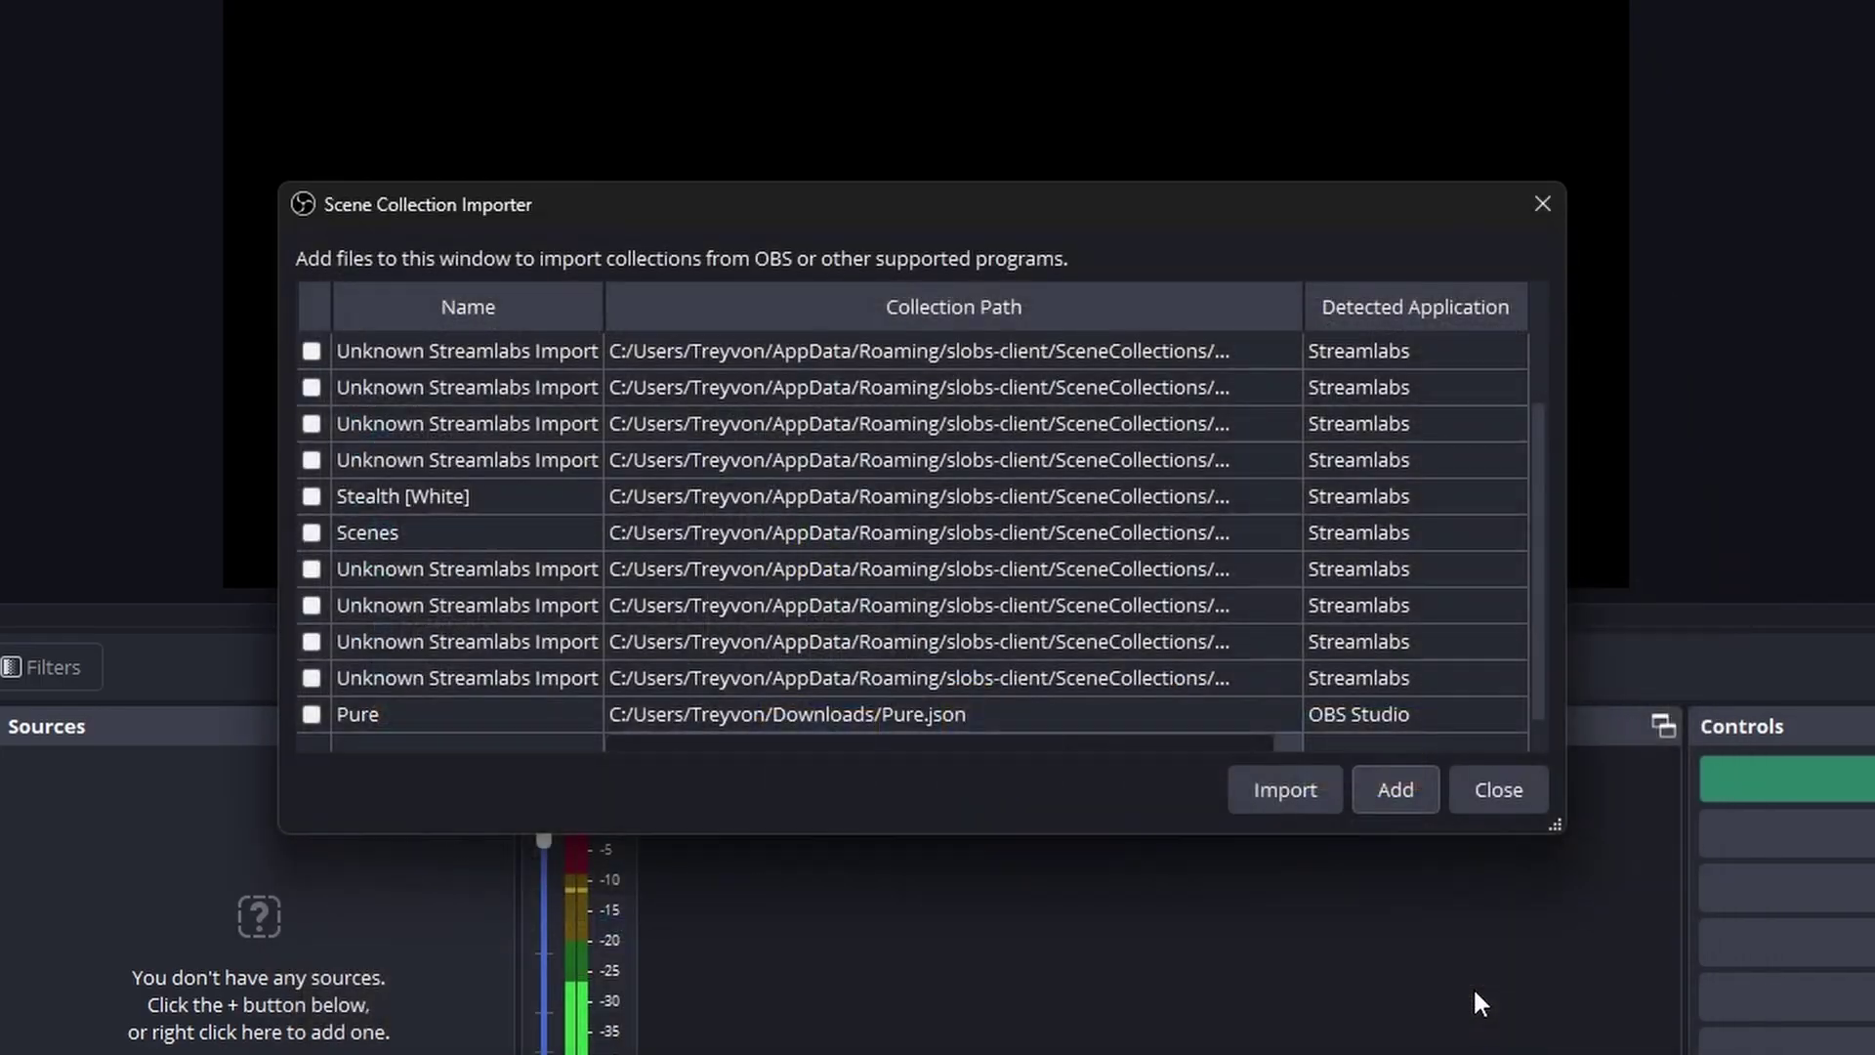
Rename the collection to 'Kick Overlay', tick it, and import it.
double_click(537, 714)
key(BackSpace)
text(Kick Overlay)
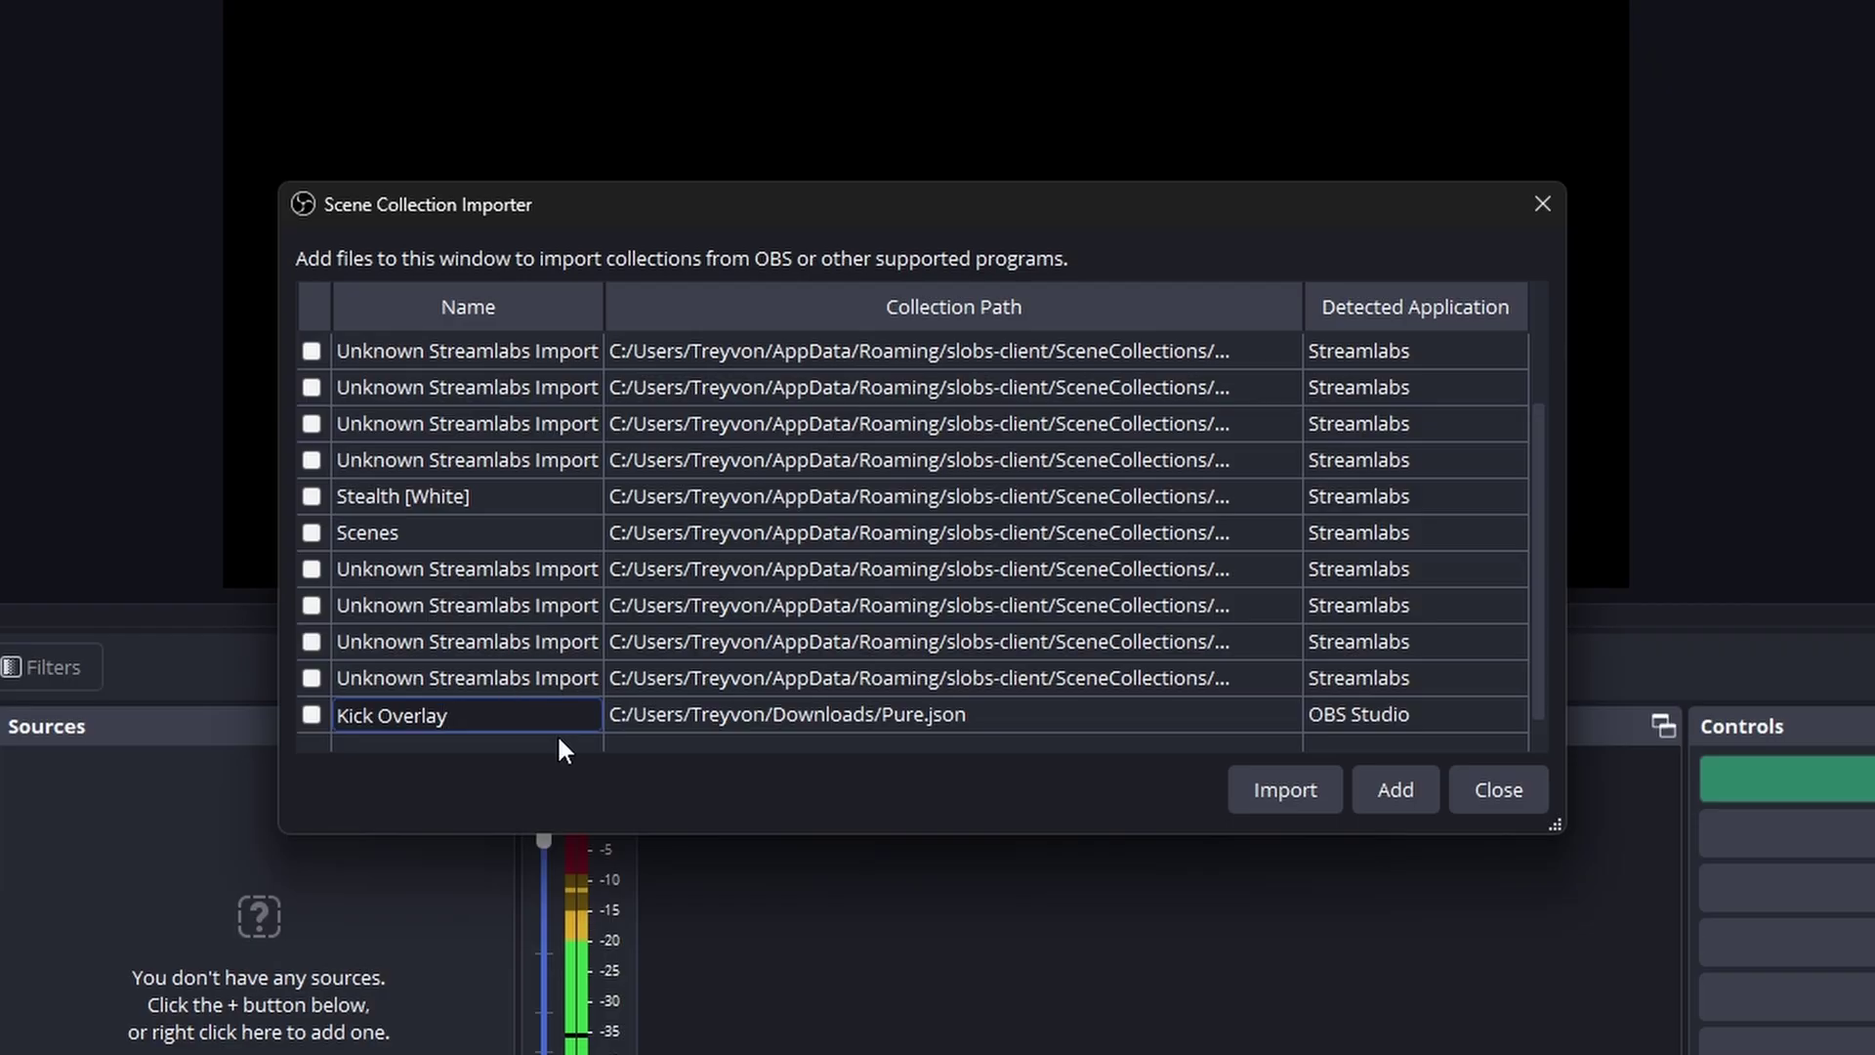
click(312, 715)
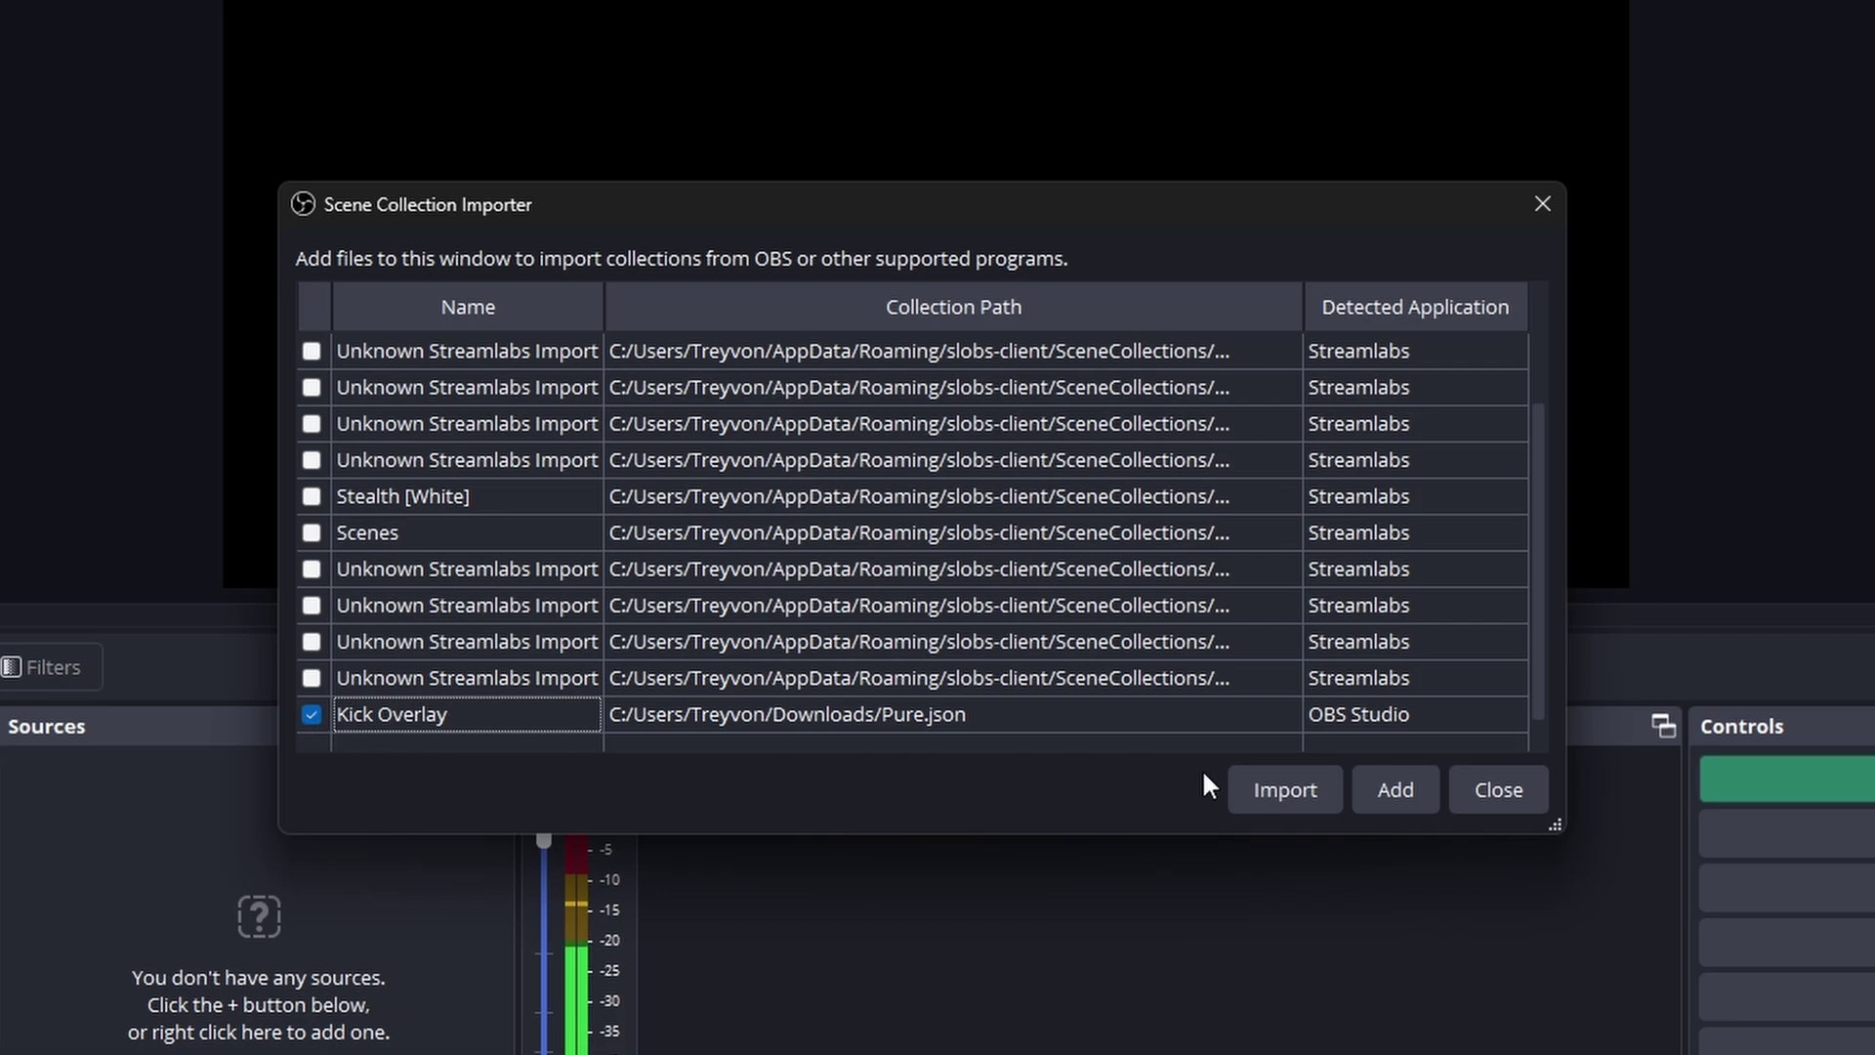
click(1283, 791)
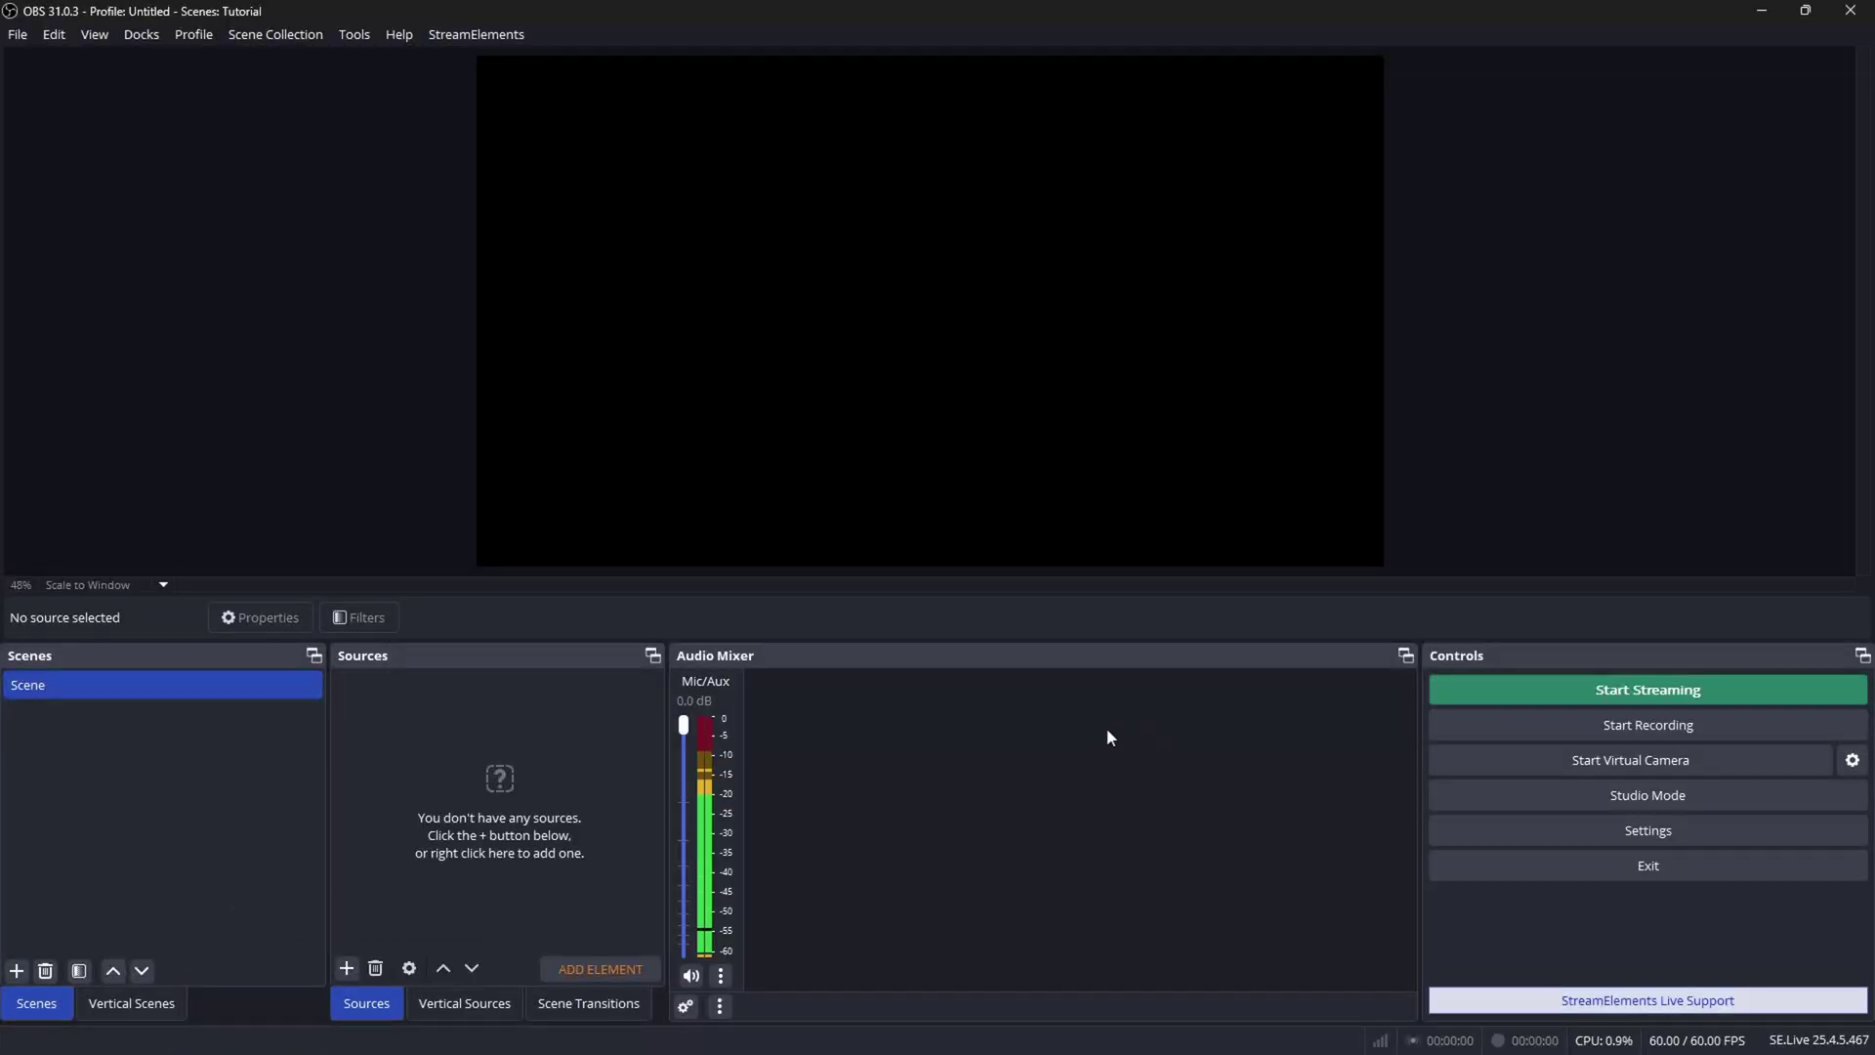
Switch to the Kick Overlay collection and preview Starting, Ending, BRB, Overlay and Talking scenes.
click(276, 36)
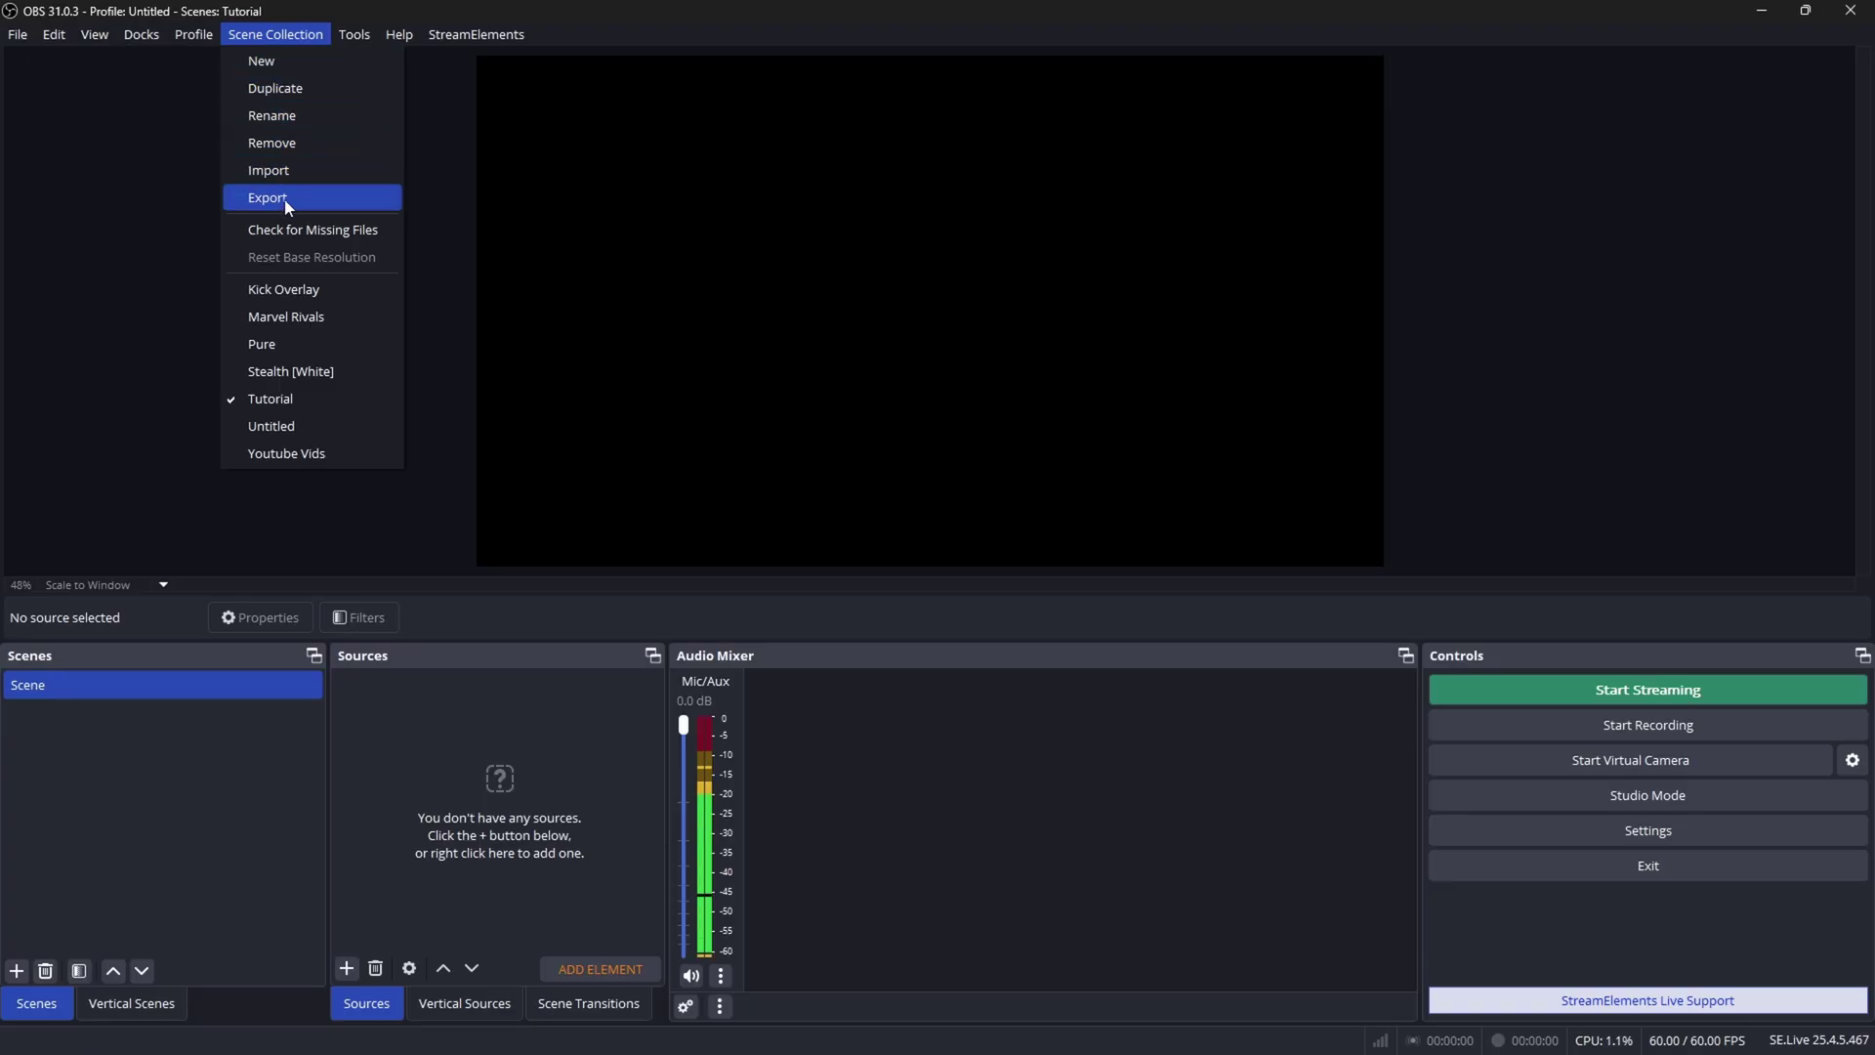
click(325, 294)
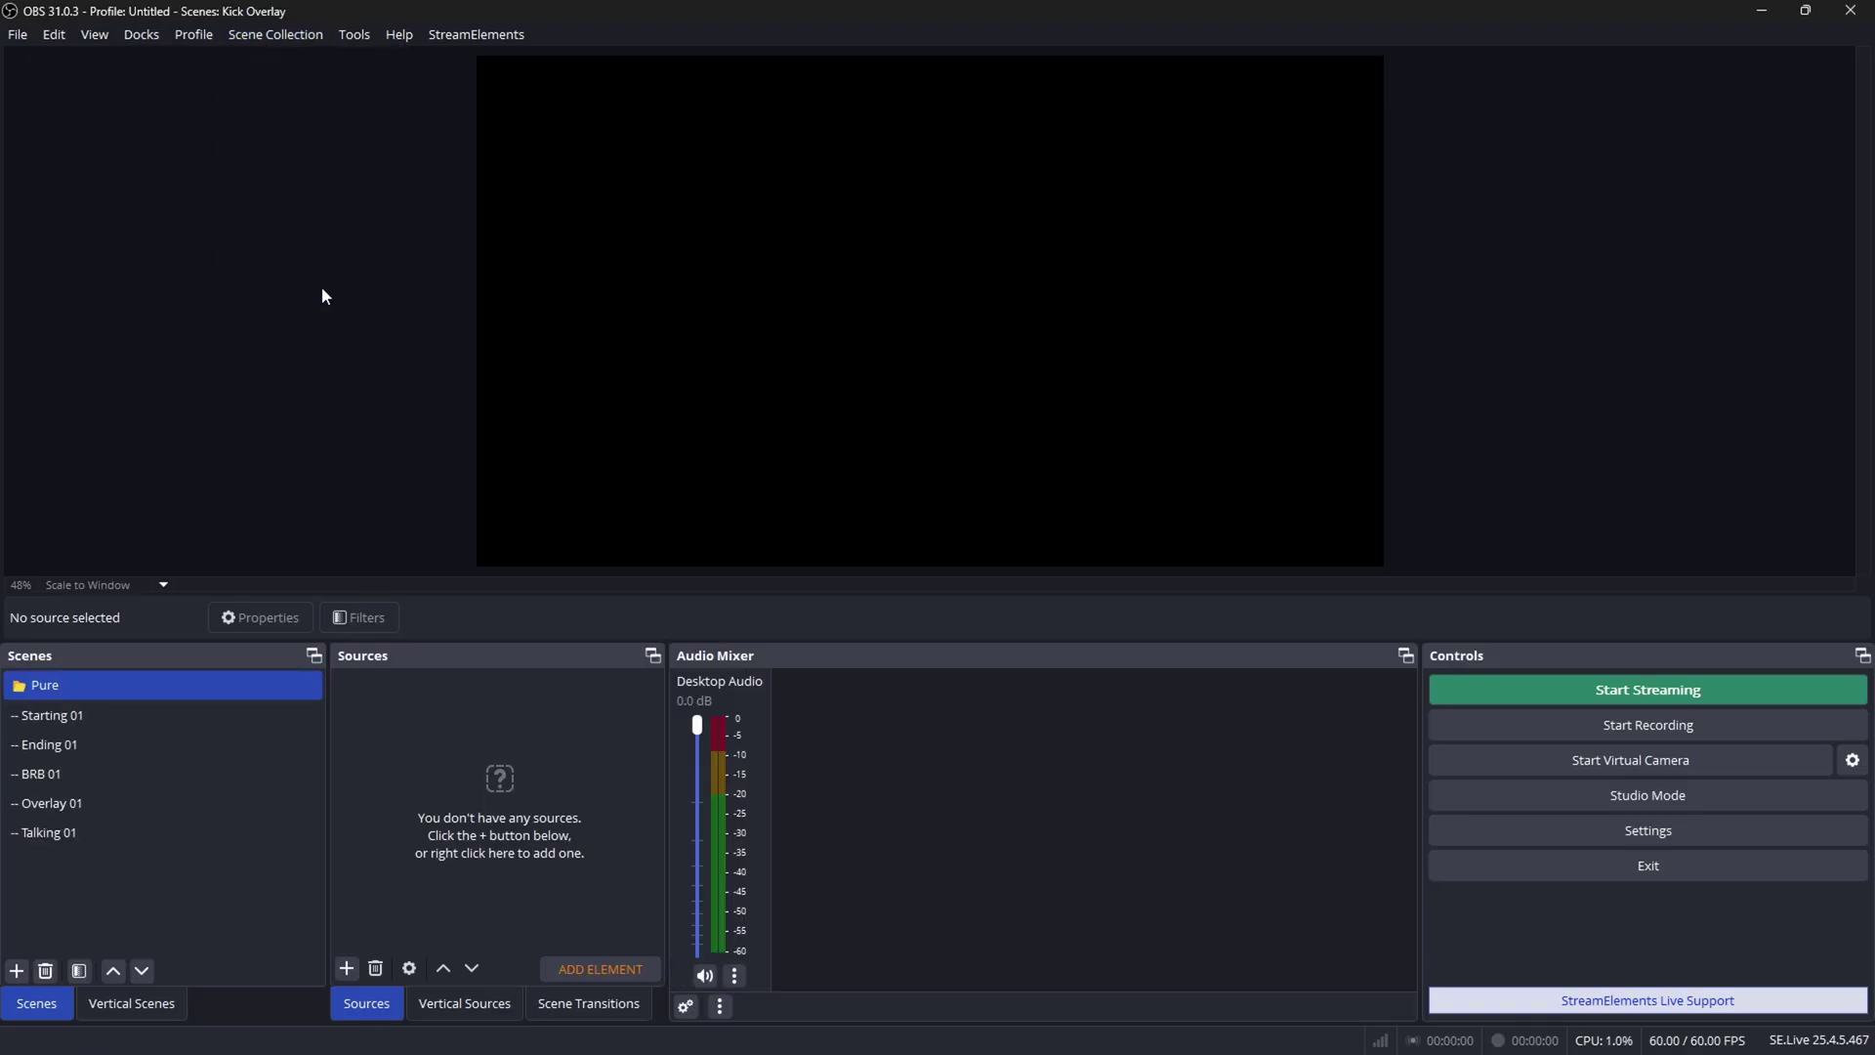
click(172, 713)
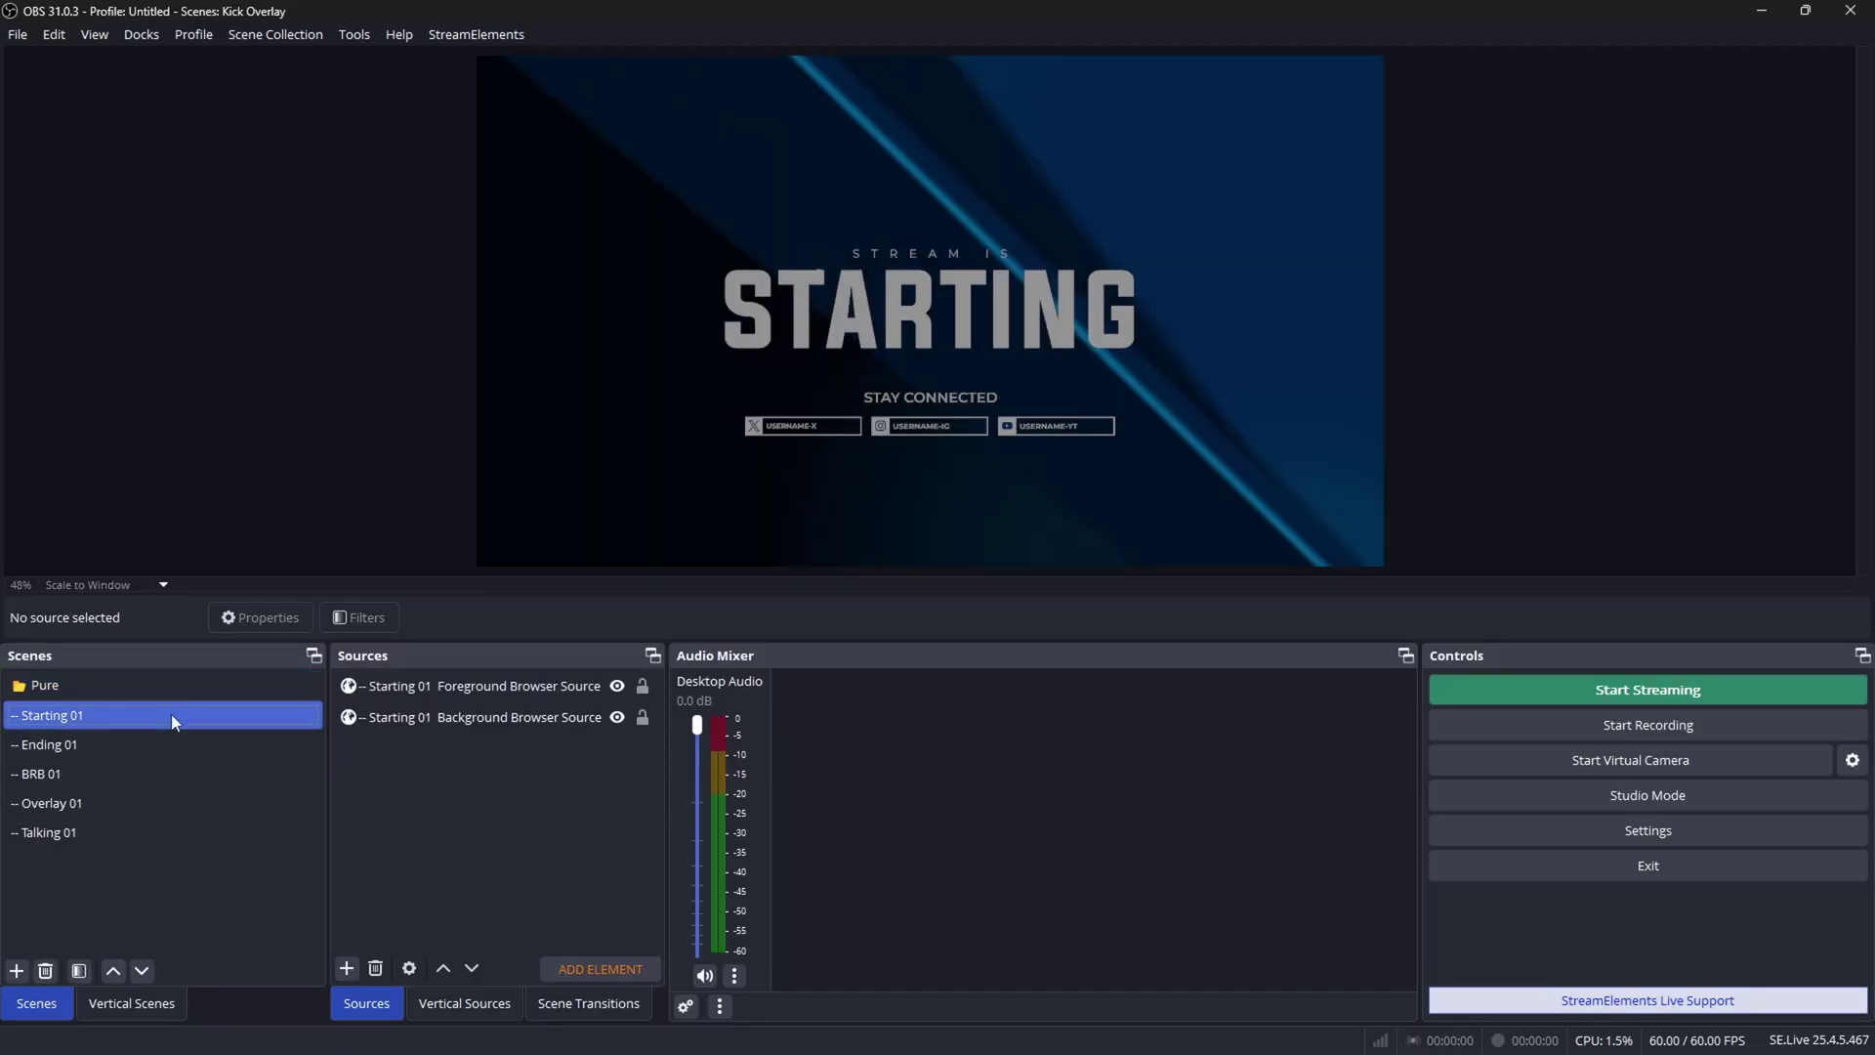
click(167, 740)
click(160, 773)
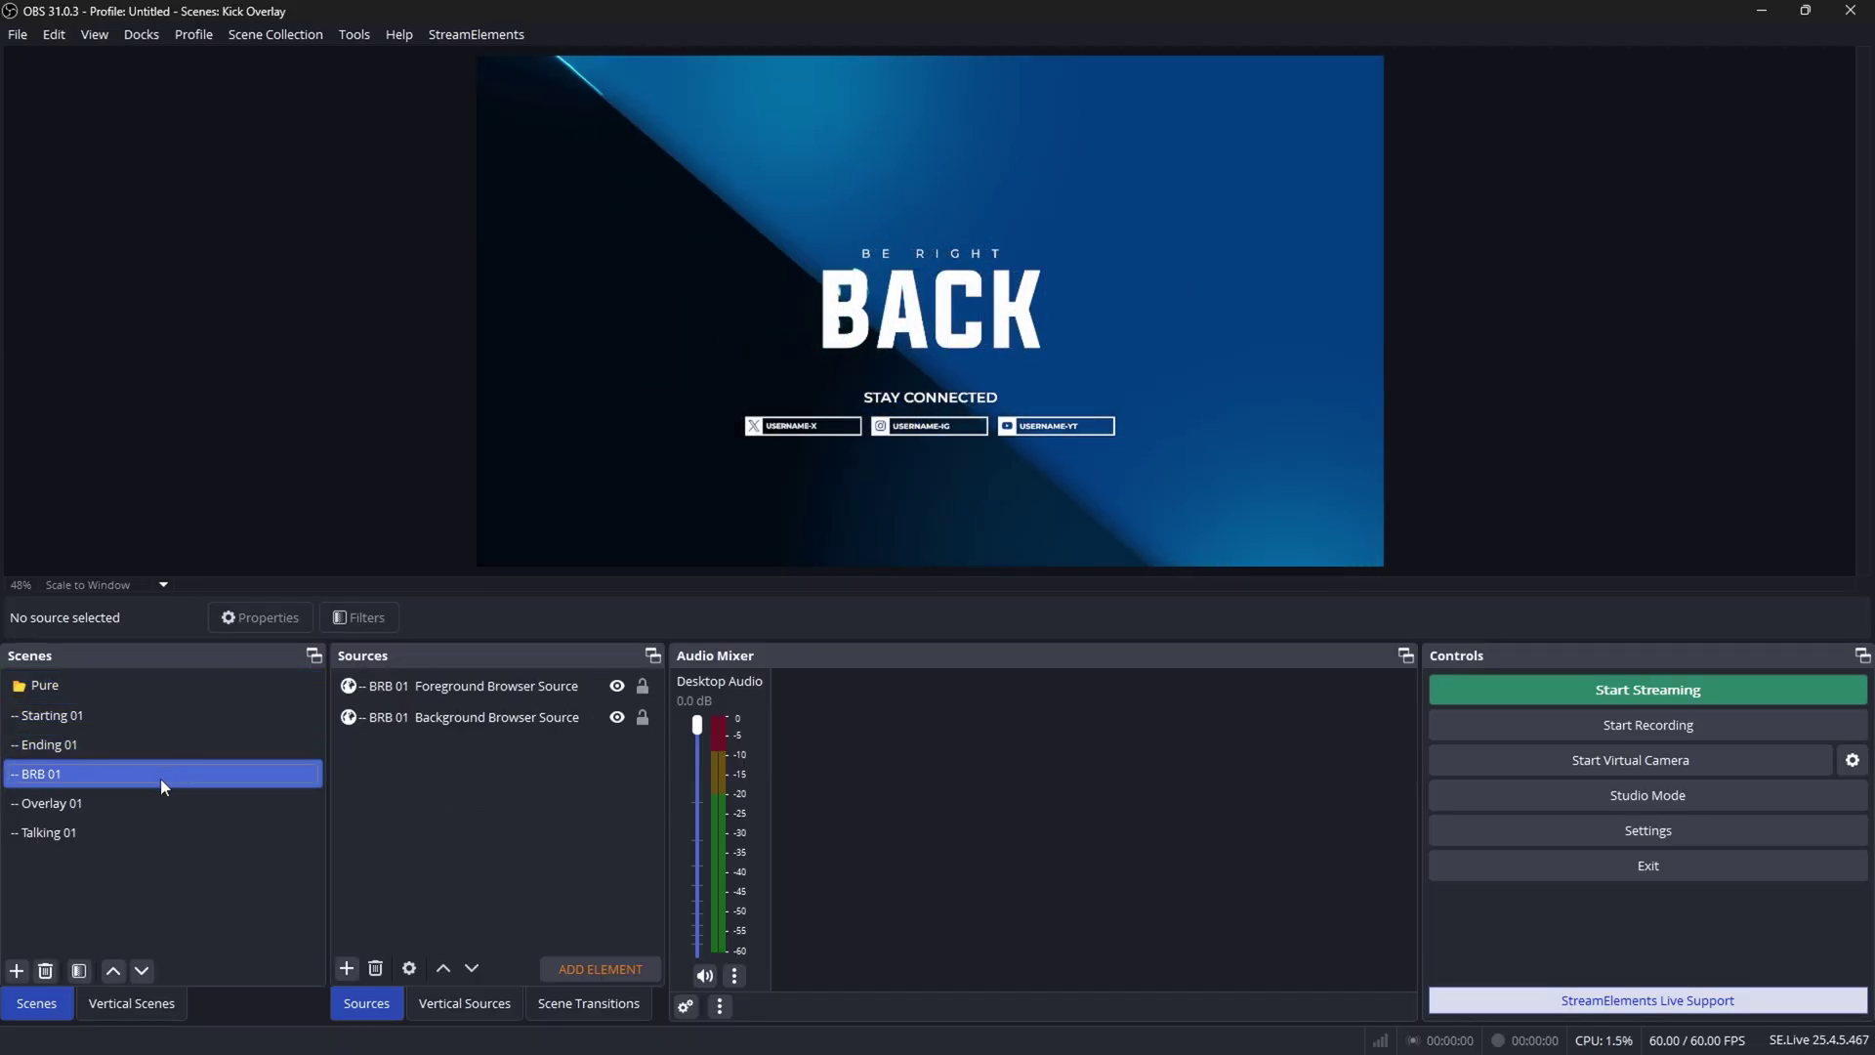
click(162, 797)
click(160, 833)
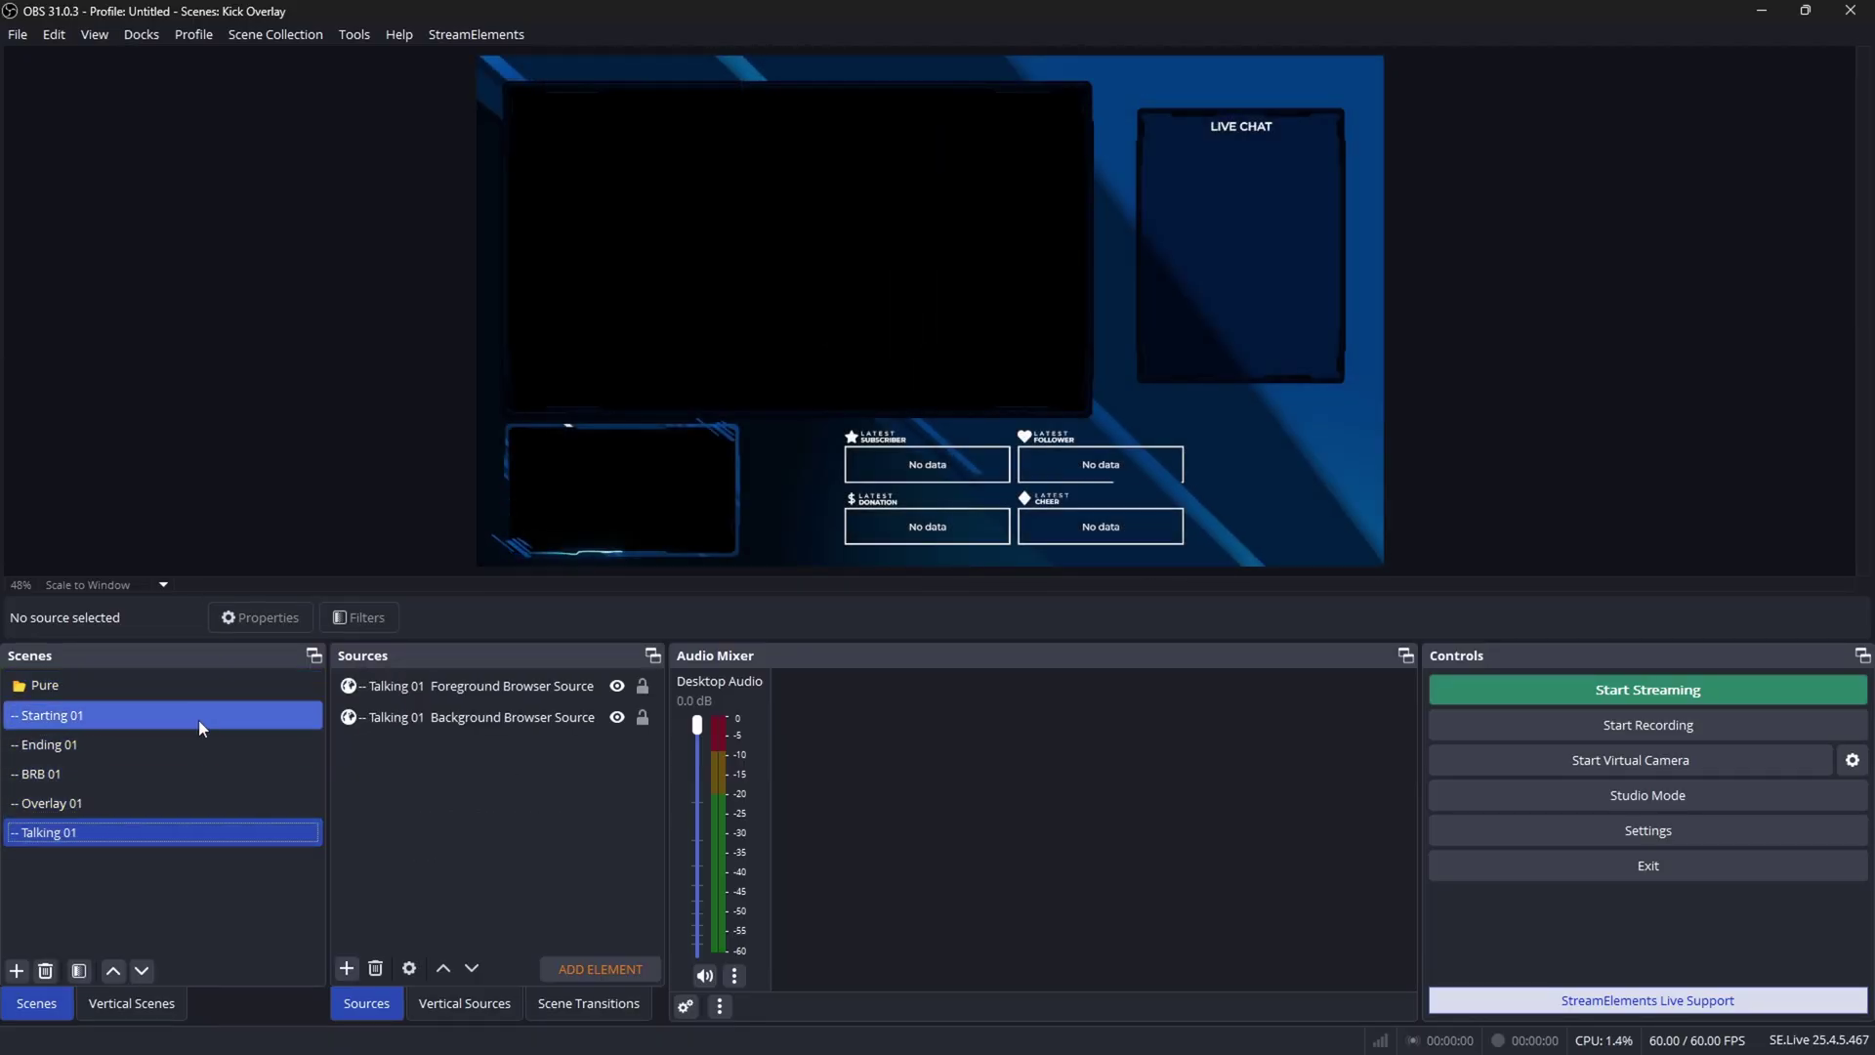
Preview the Starting 01, Ending 01, BRB 01 and Overlay 01 scenes again.
click(197, 717)
click(192, 747)
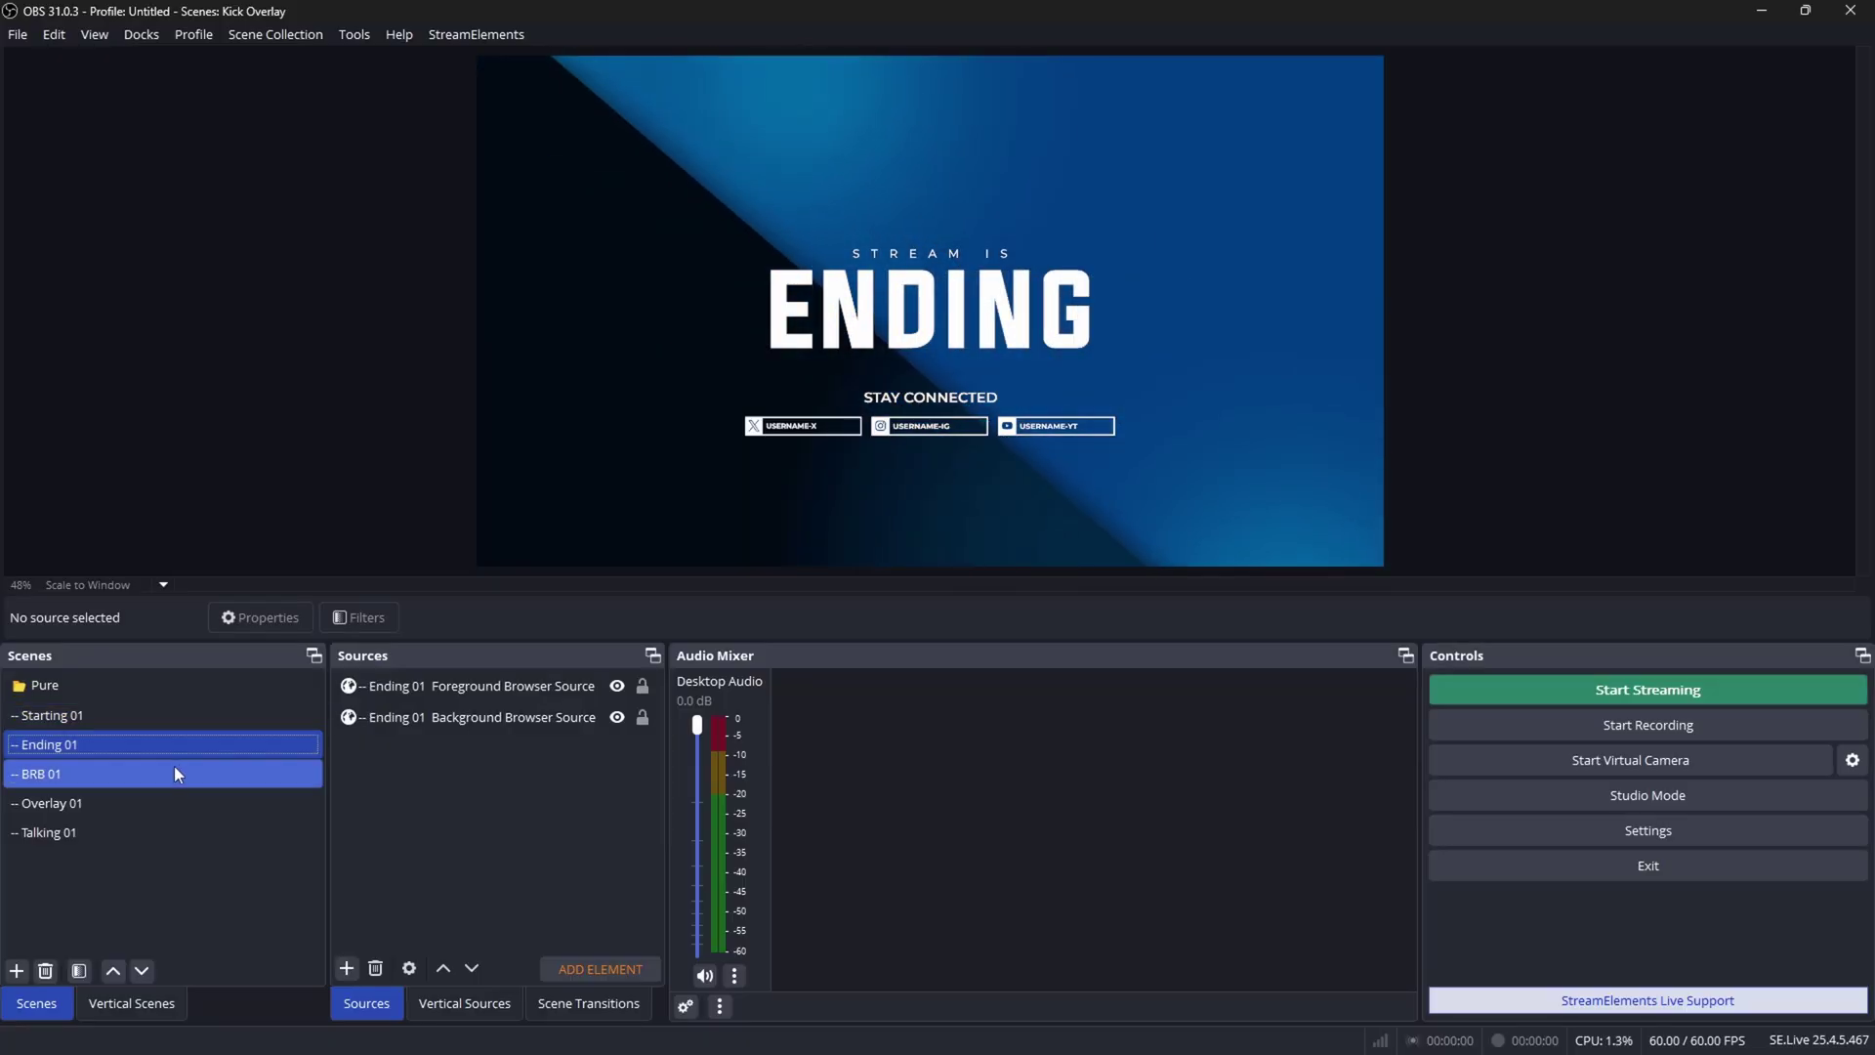
click(174, 768)
click(166, 800)
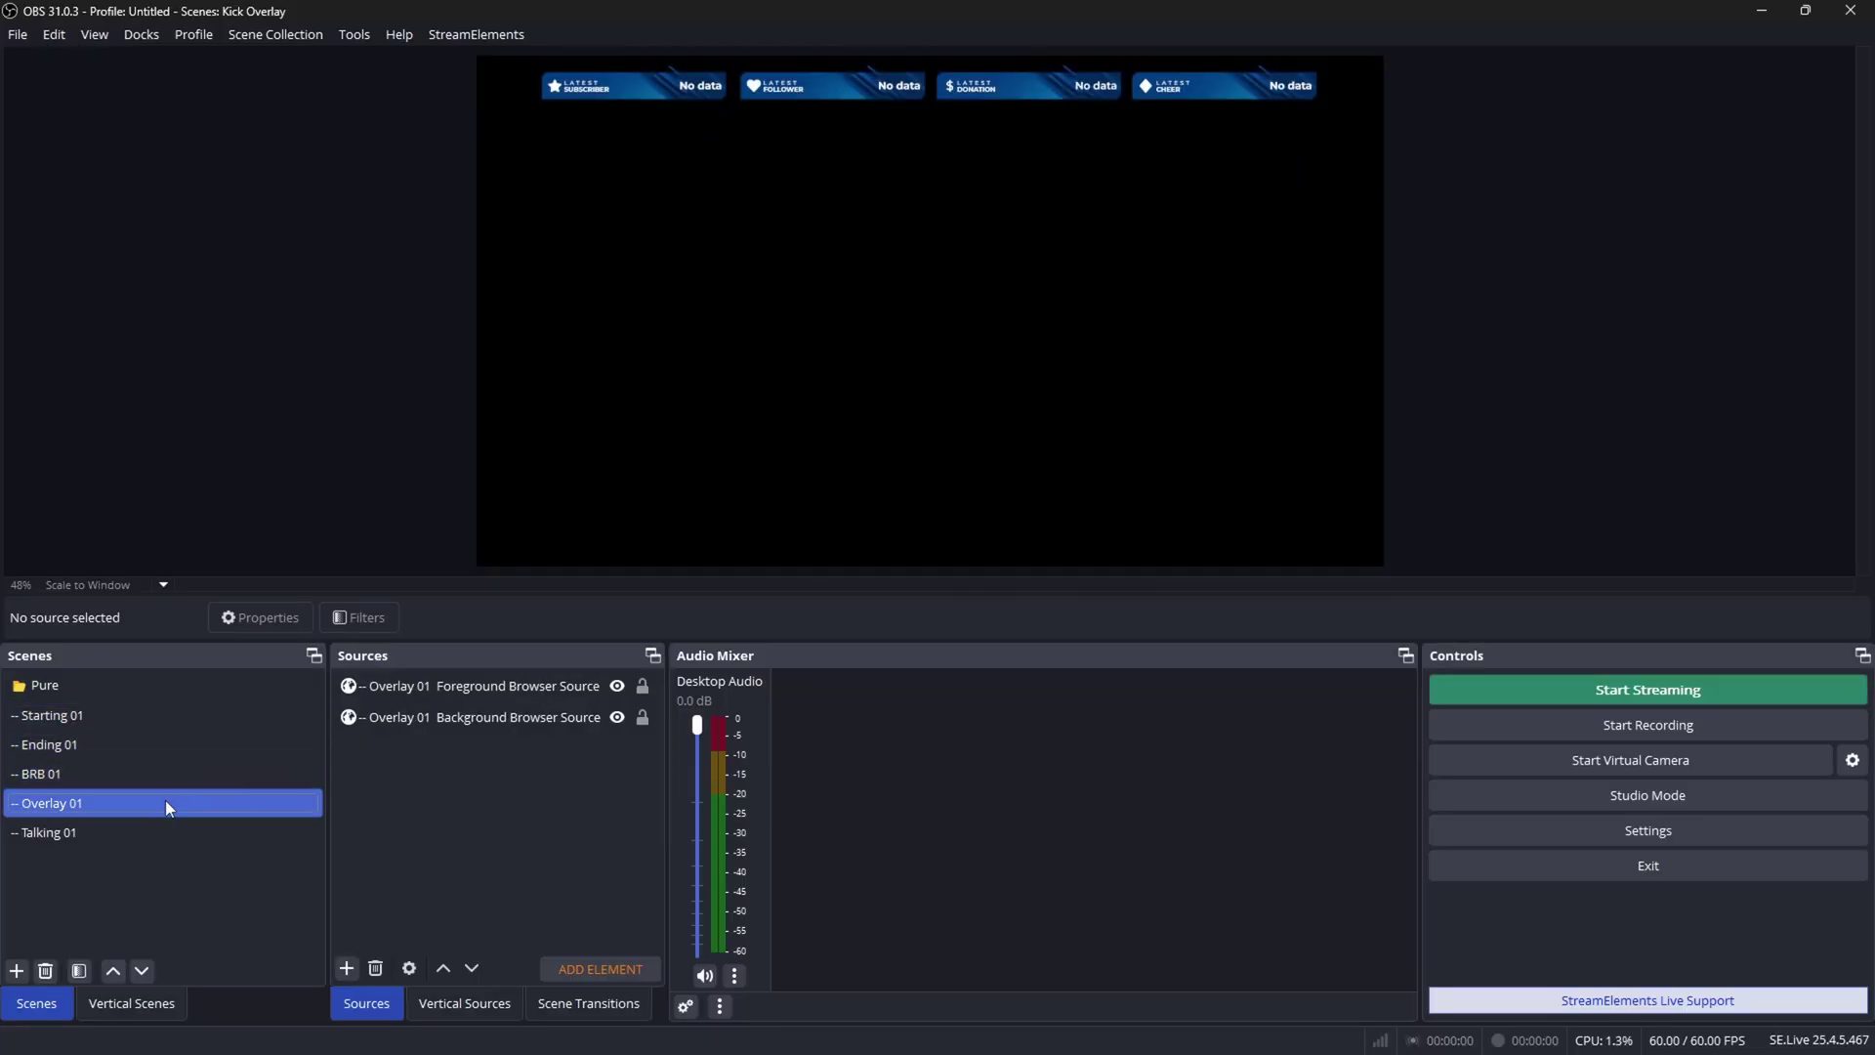